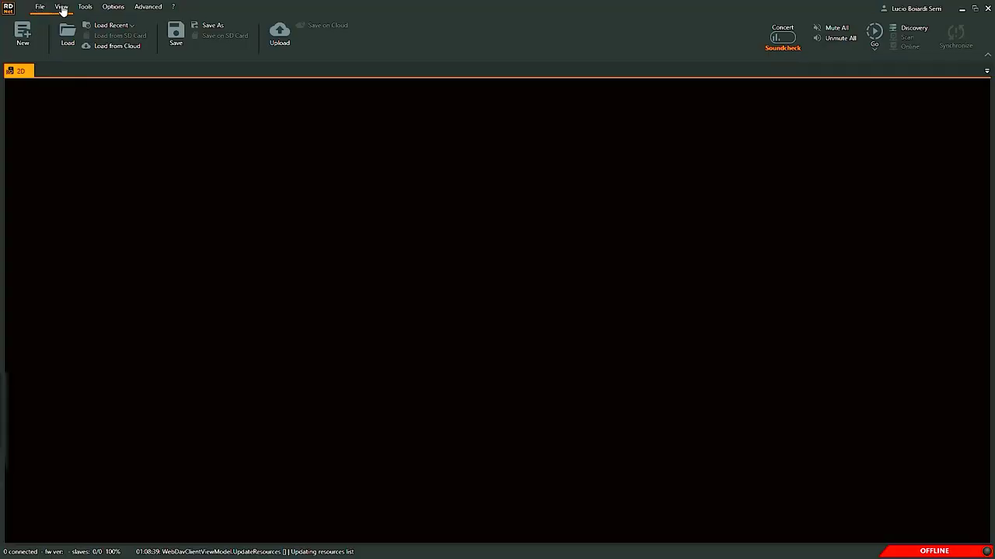
Look through the View, Tools and Options ribbon tabs.
click(61, 8)
click(85, 8)
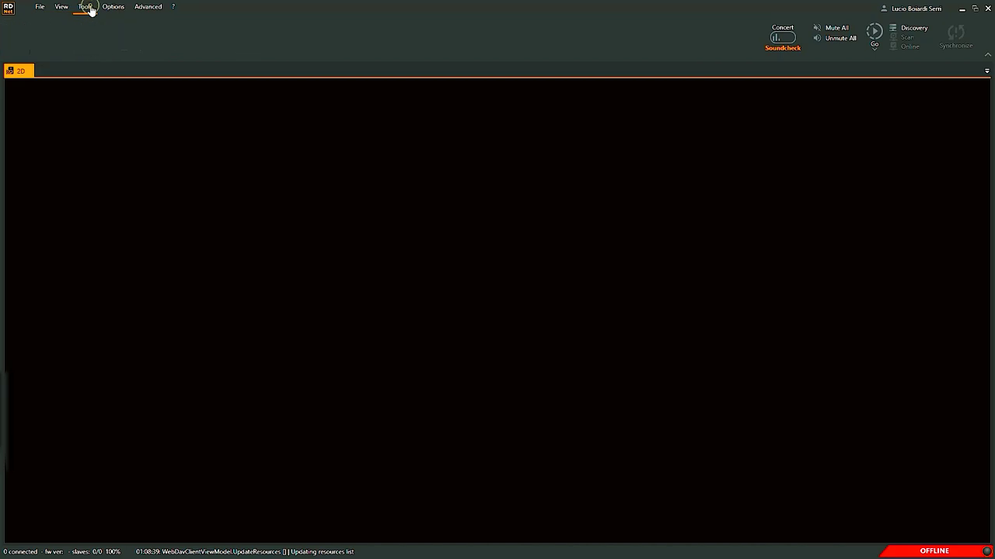
click(111, 7)
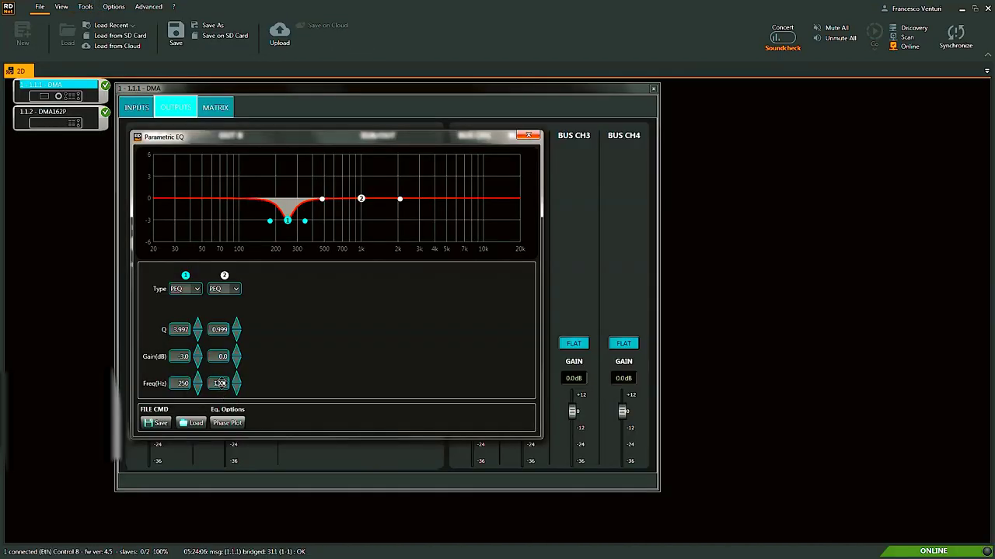
Set band 2 of the Parametric EQ to 500 Hz.
double_click(220, 383)
text(500)
key(Return)
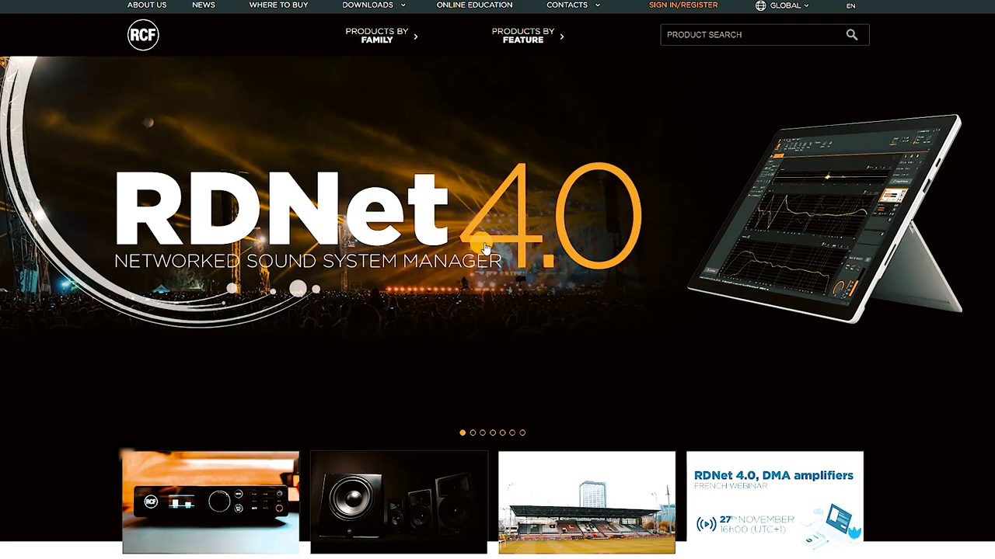
Open the RDNet 4.0 product page and go to its Downloads section.
click(485, 248)
scroll(484, 246, down, 3)
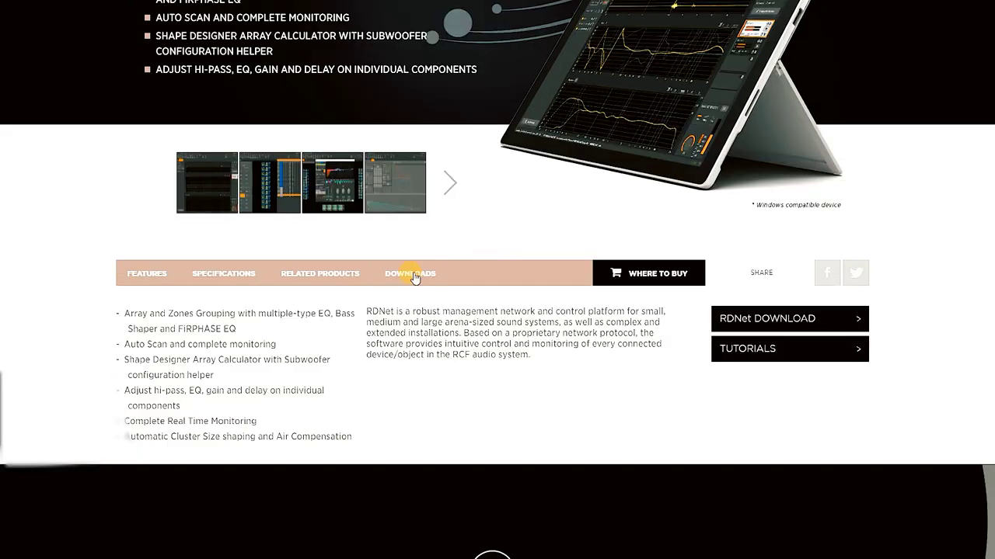
click(412, 275)
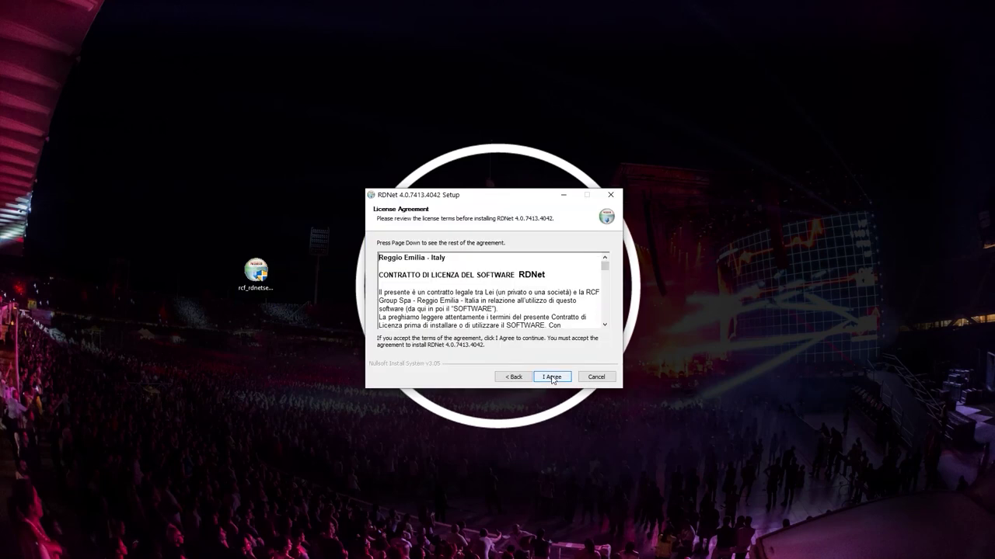
Install RDNet 4.0.7413.4042, accepting the licence, and finish with a reboot.
click(551, 376)
click(551, 377)
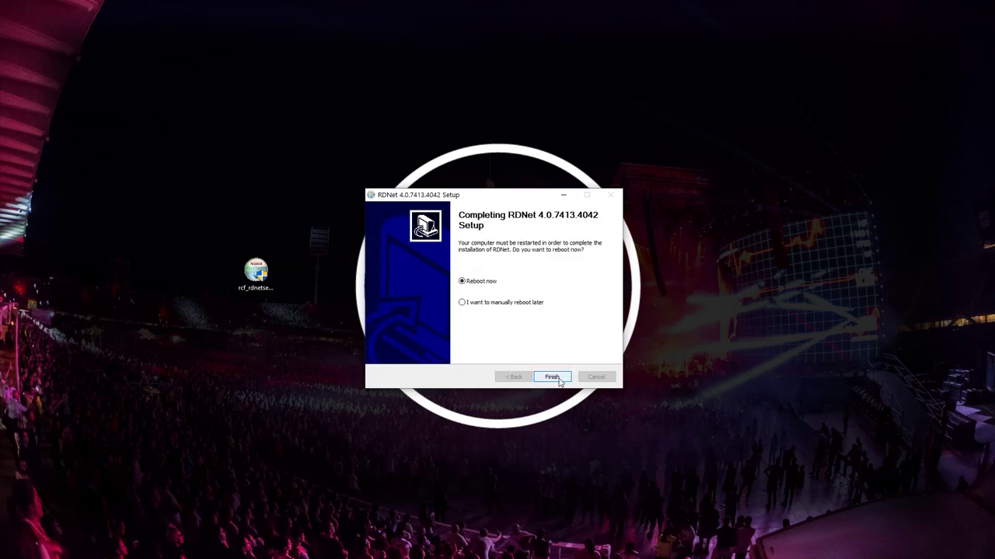
click(558, 379)
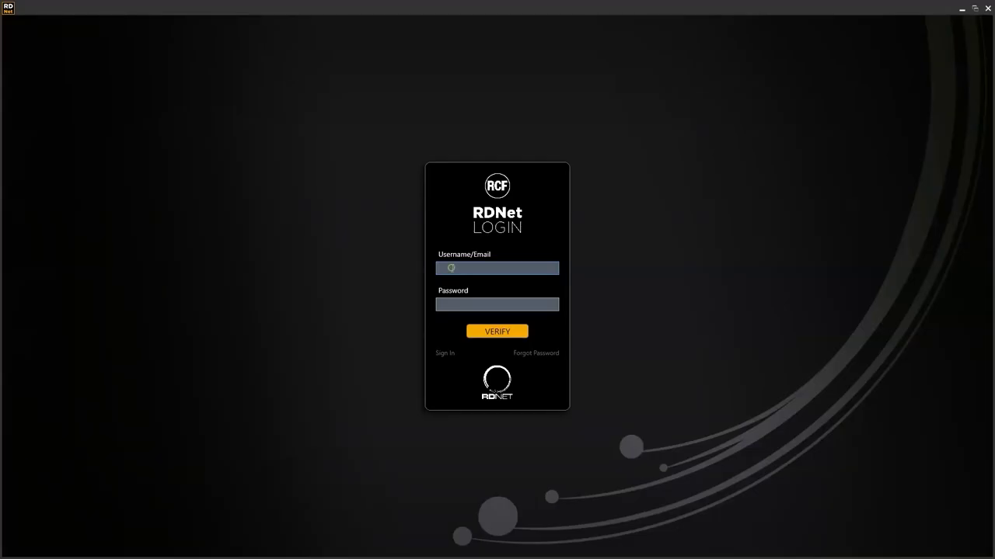
Sign in to RDNet with the account e-mail and password.
click(450, 268)
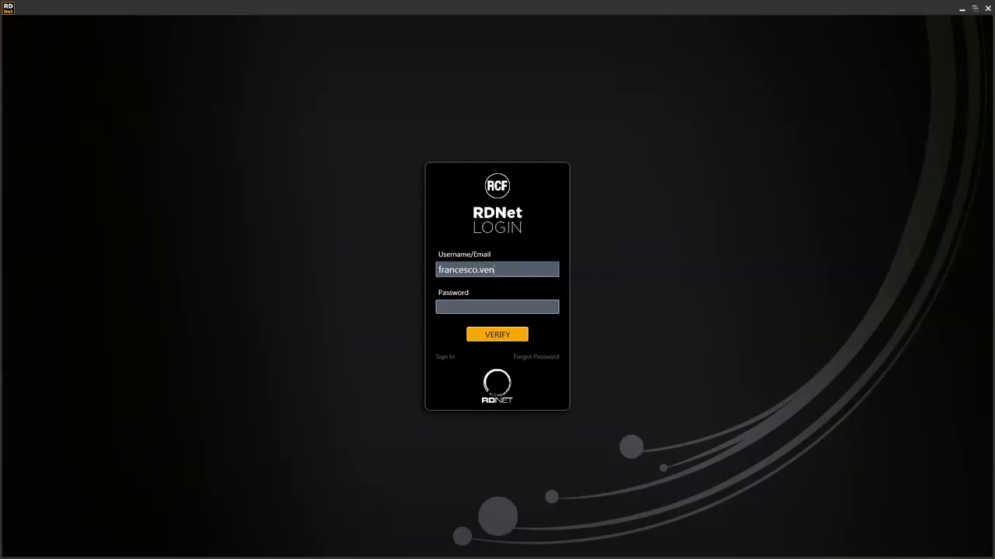
key(Tab)
text(•••)
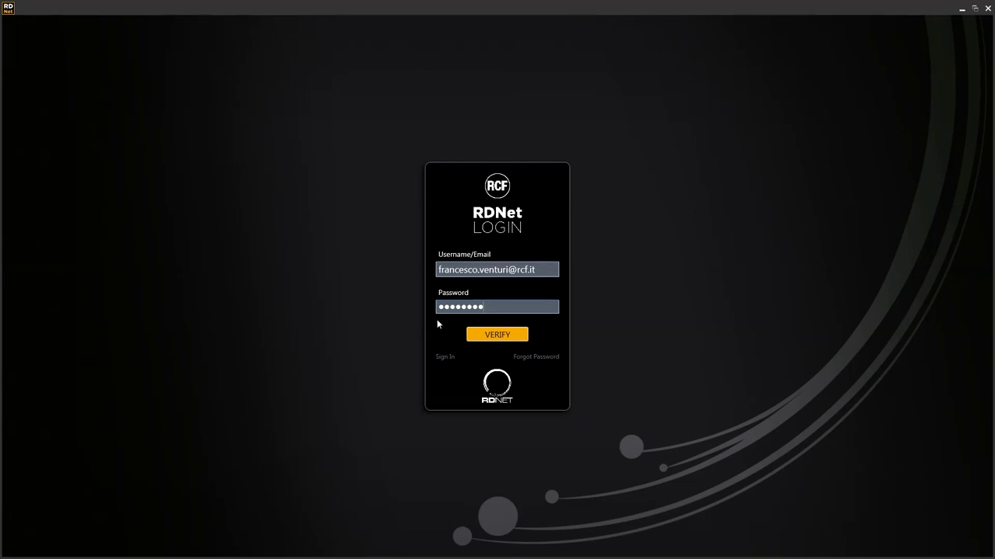
click(482, 335)
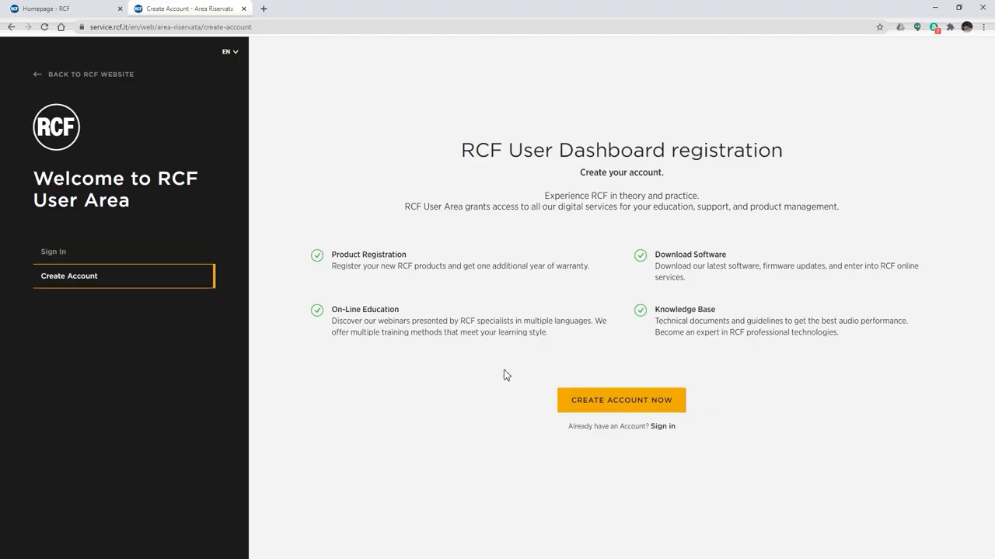
Start a new RCF account registration using the Private account type.
click(612, 407)
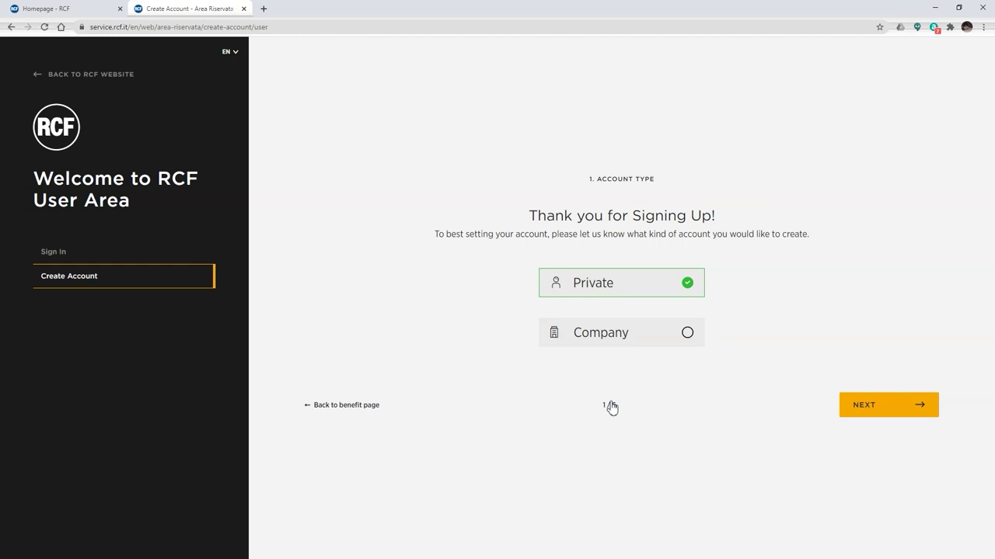
click(867, 404)
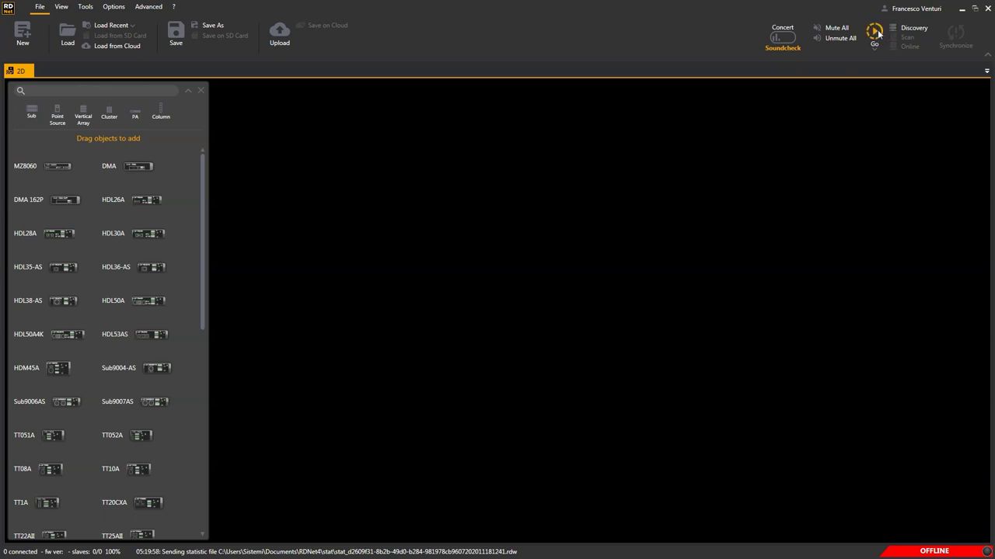
Go online to discover the 1.1.1 DMA and 1.1.2 DMA162P amplifiers, then try selecting them.
click(875, 32)
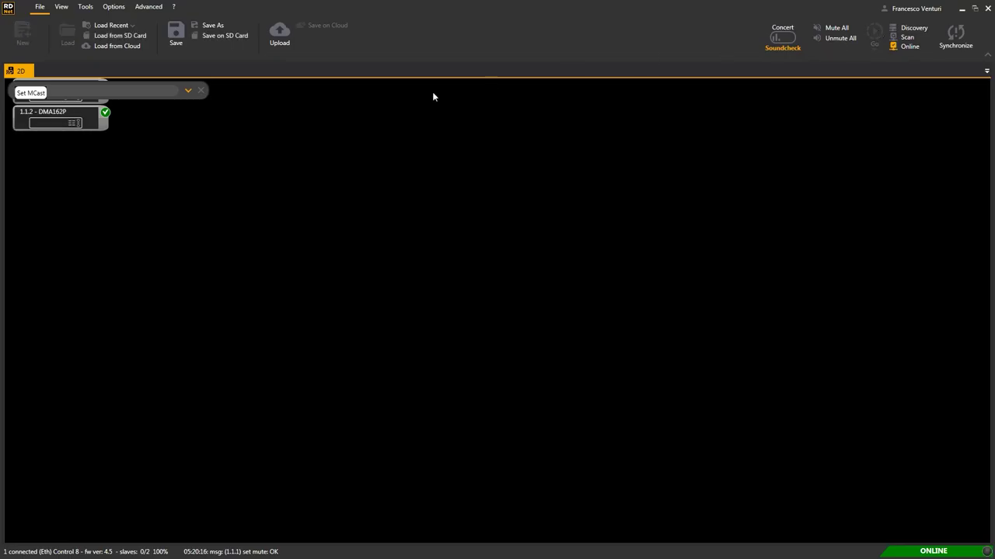
click(200, 90)
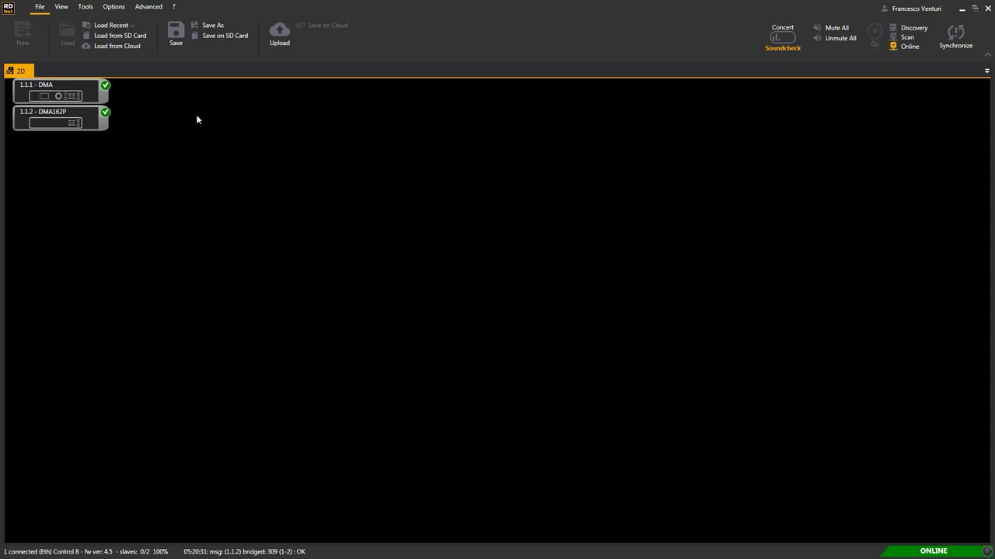
click(54, 83)
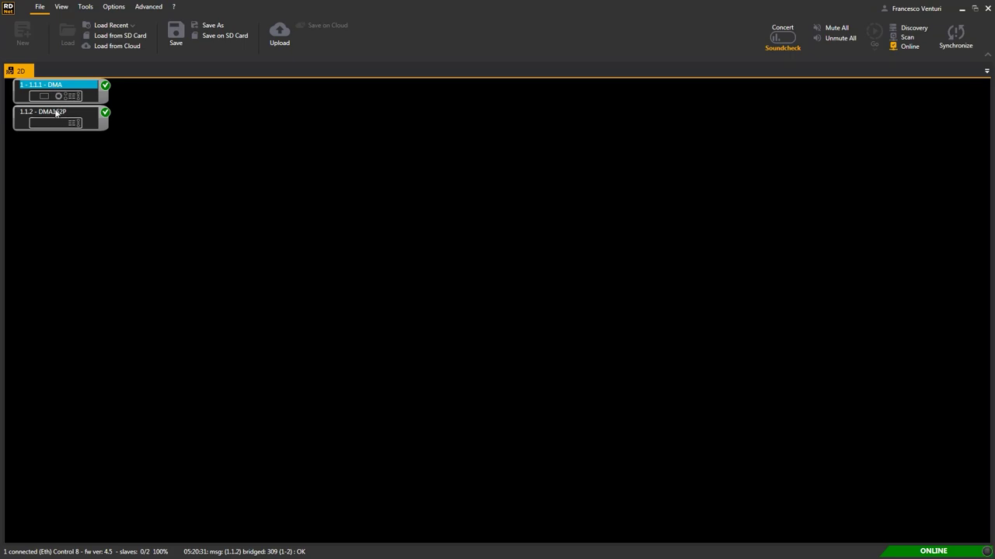
click(55, 113)
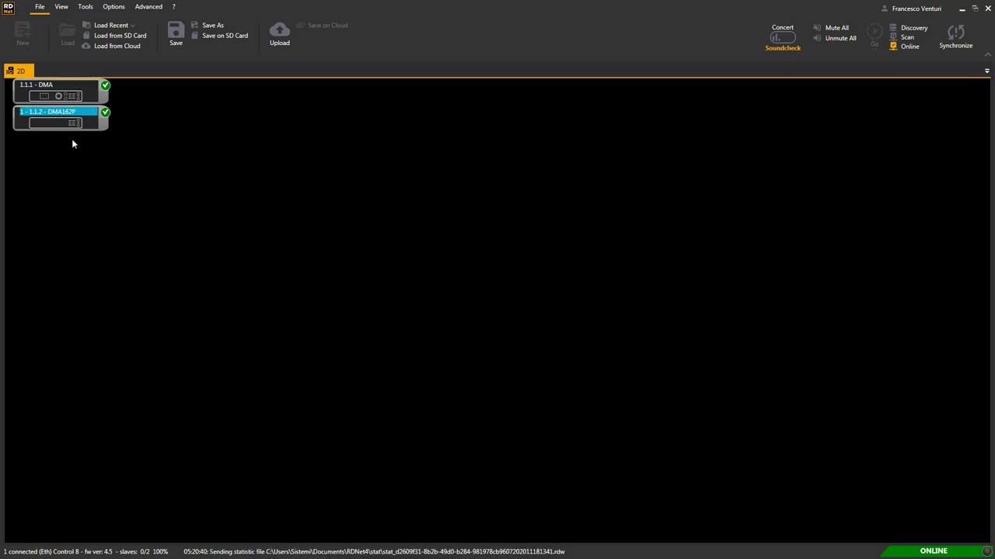
drag(71, 144, 21, 81)
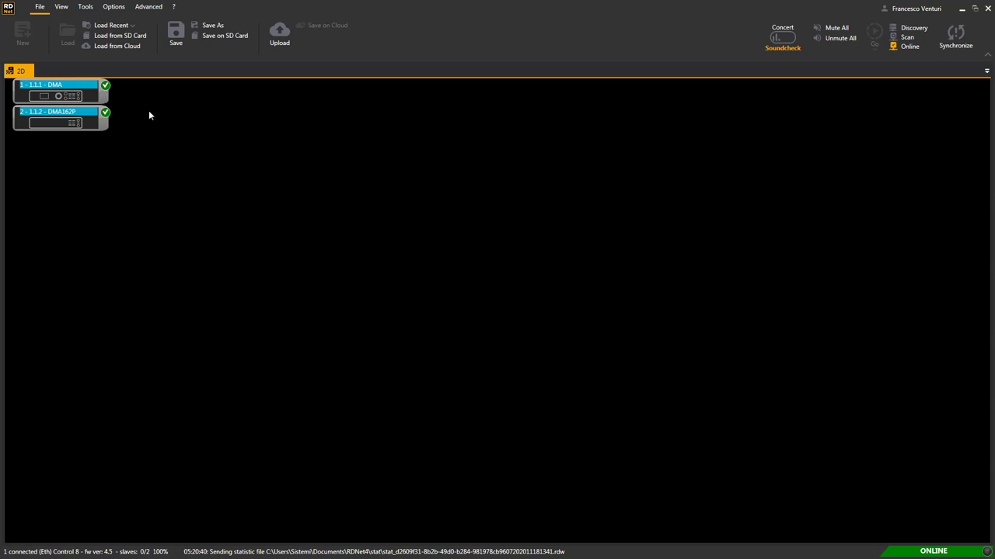
click(149, 111)
Open the 1.1.1 DMA control window and review its Outputs, Matrix and Inputs pages.
click(49, 87)
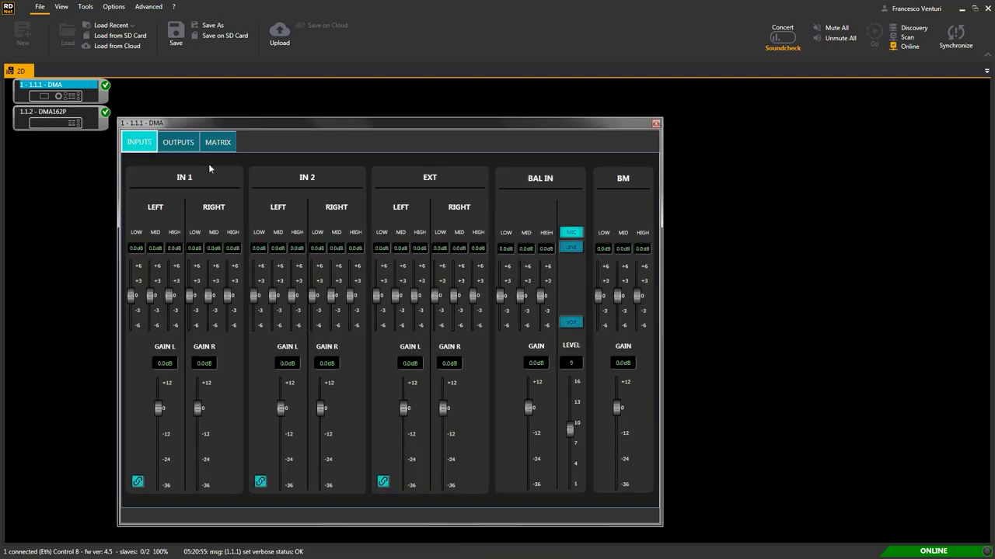
drag(199, 122, 196, 88)
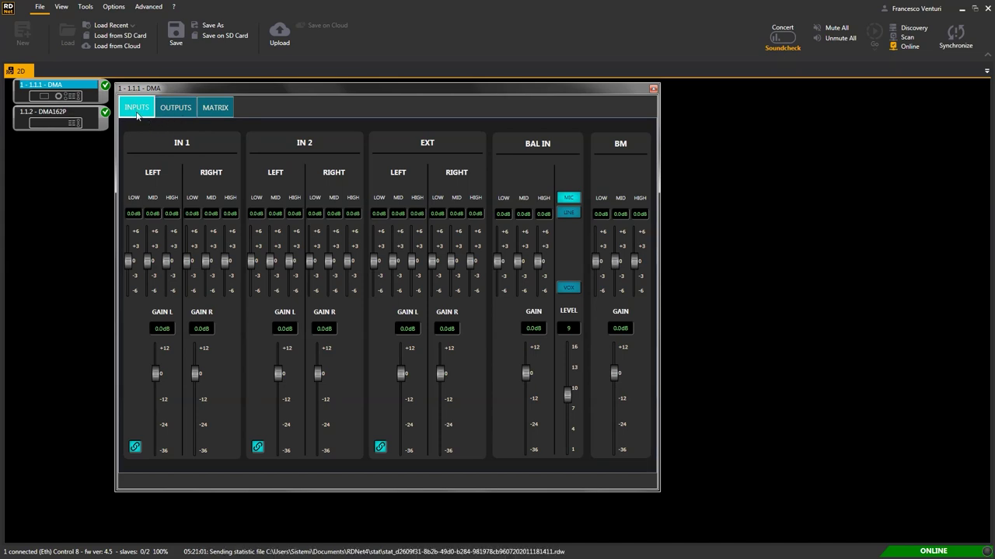
click(187, 111)
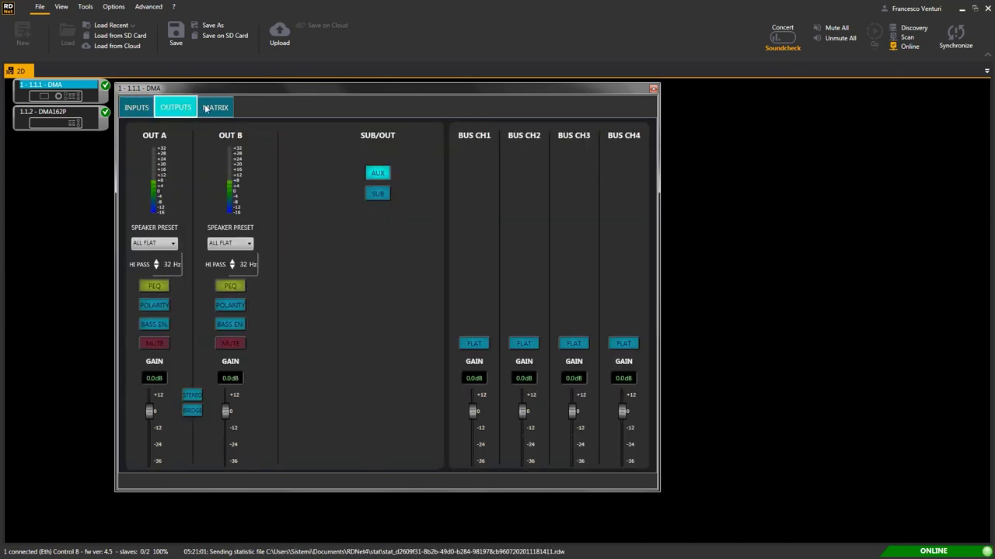
click(216, 107)
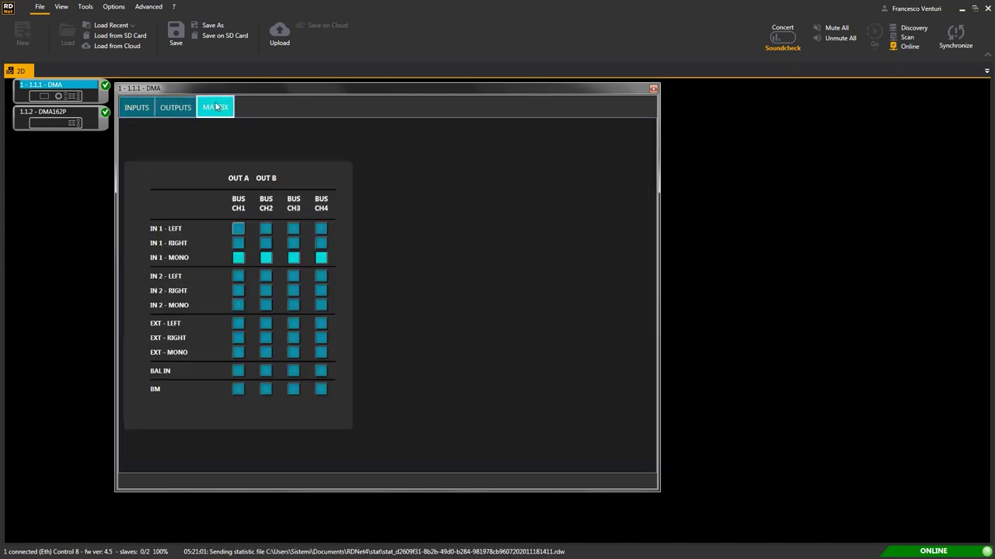
click(136, 115)
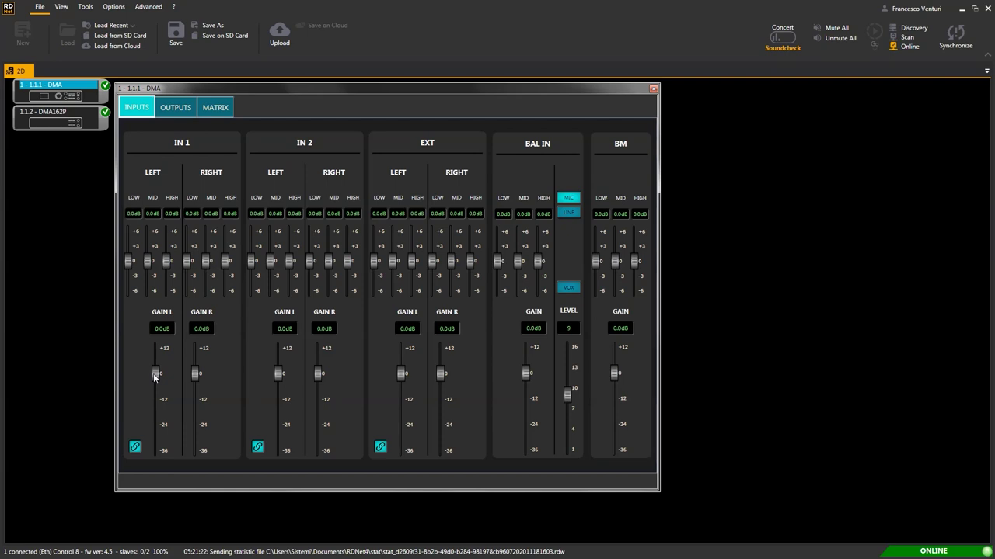
Set the IN 1 left gain to -3.0 dB.
drag(153, 373, 155, 379)
double_click(162, 330)
text(-3)
key(Return)
Boost the IN 1 low EQ to 1.6 dB and cut the mid to -2.0 dB.
drag(129, 264, 165, 252)
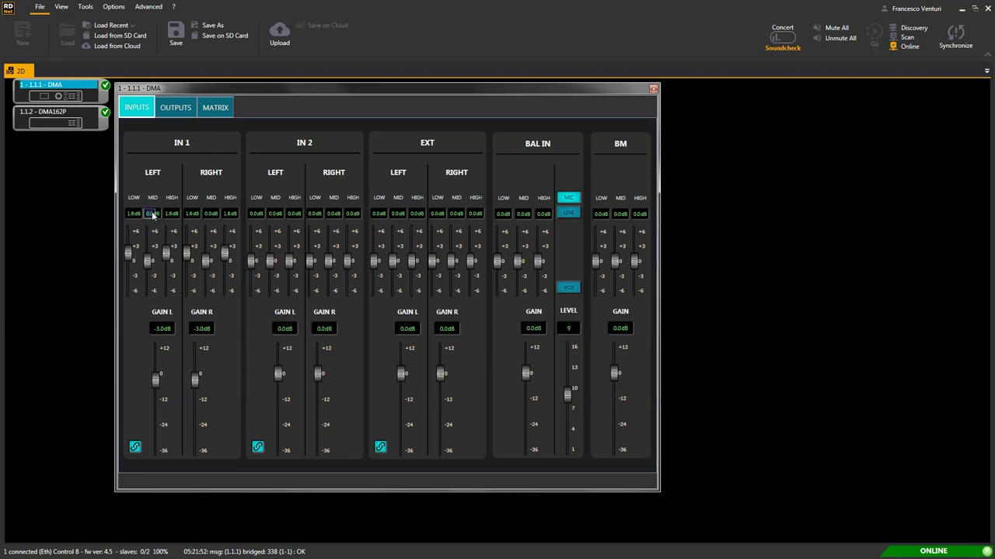
text(-2)
key(Return)
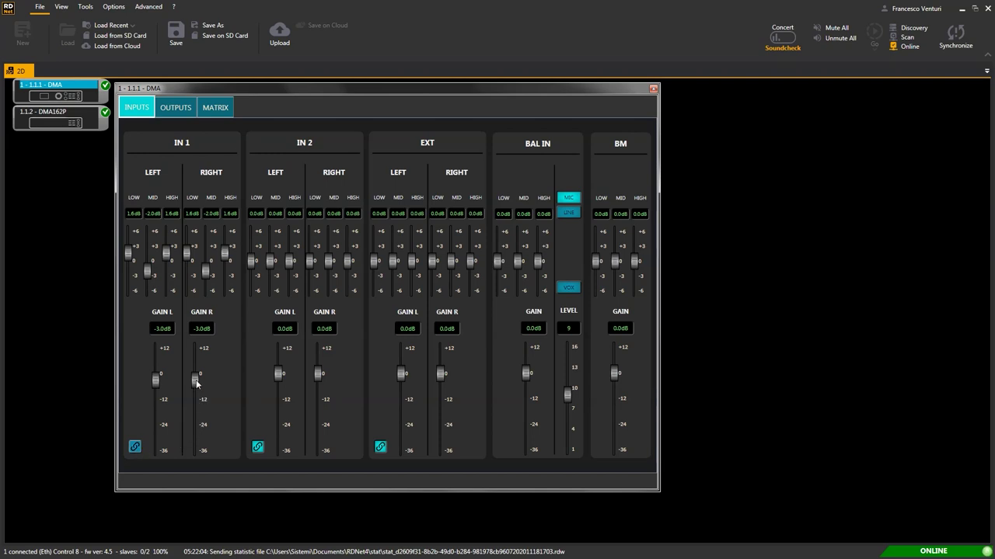
Lower the IN 1 right gain to about -4.5 dB.
drag(197, 381, 195, 392)
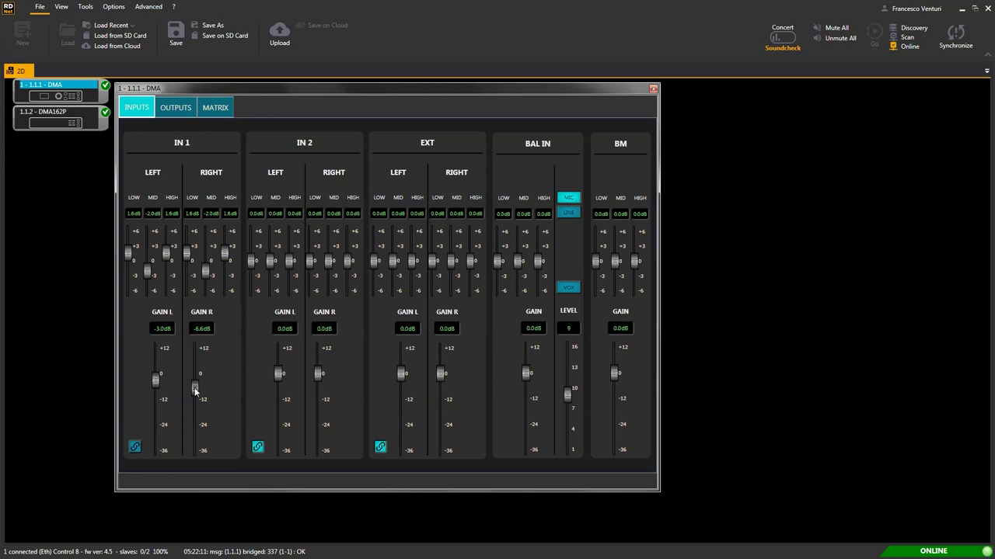
click(201, 329)
text(-4.4)
key(Return)
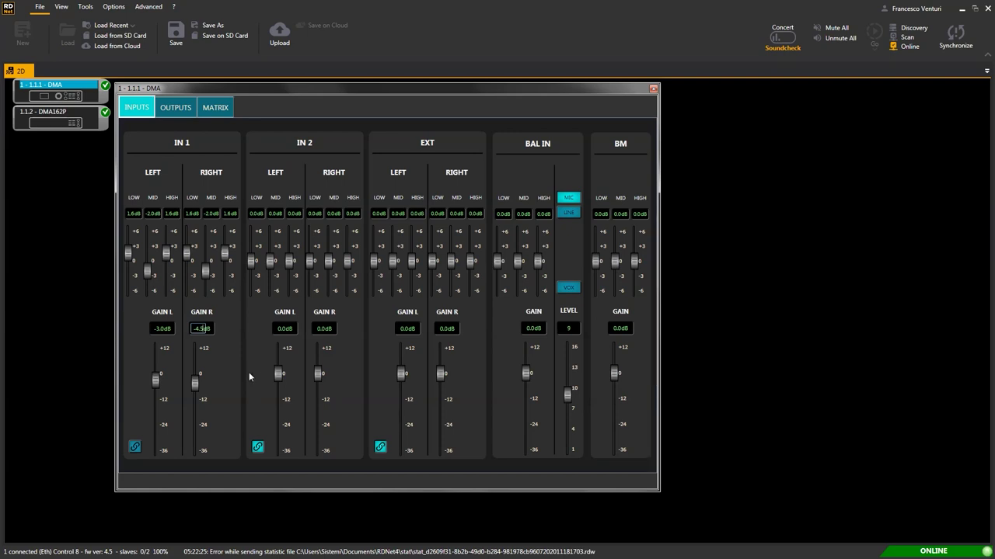
Keep BAL IN at mic level, enable VOX and raise its level to 11.
click(571, 214)
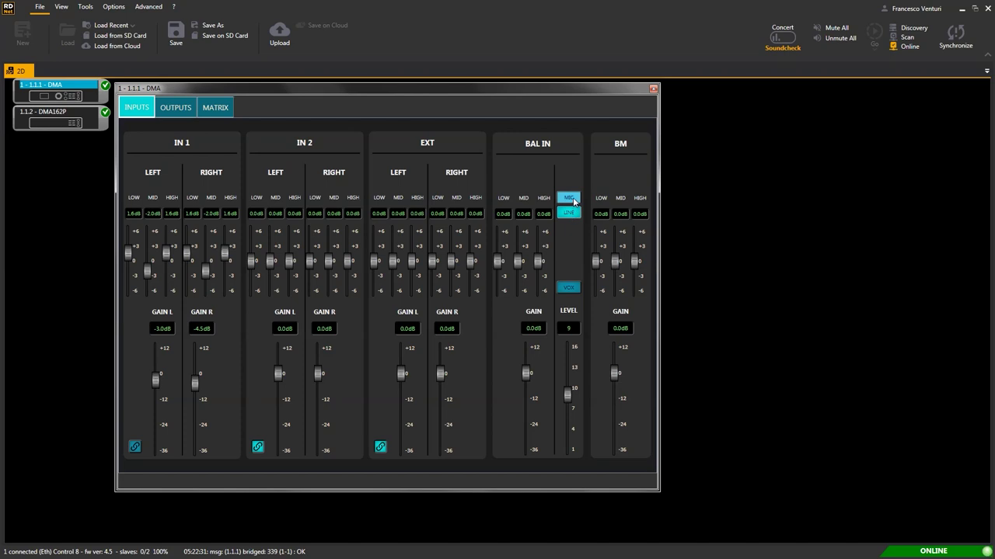
click(574, 201)
click(571, 288)
drag(568, 397, 567, 382)
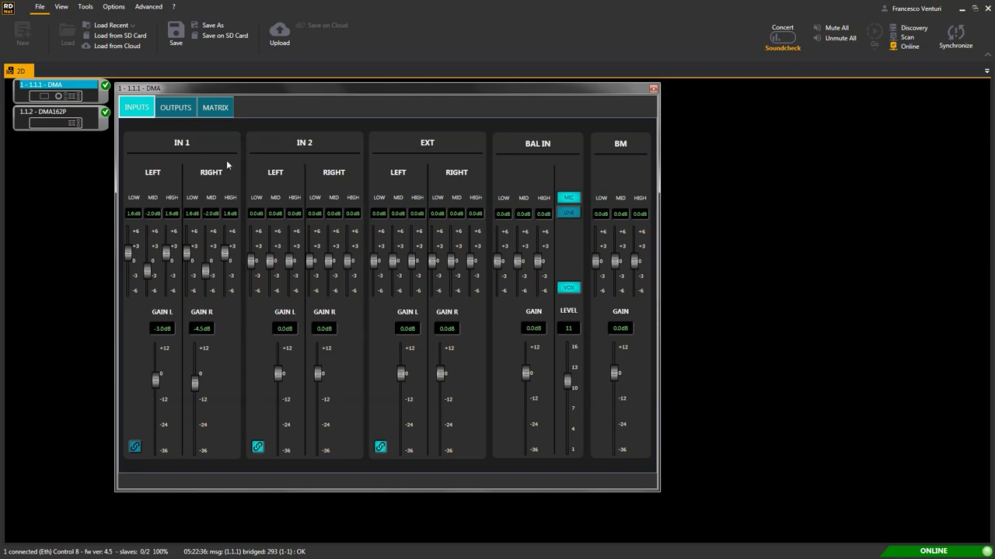
Show the DMA outputs and try bridging OUT A/B and adjusting the output gains.
click(176, 111)
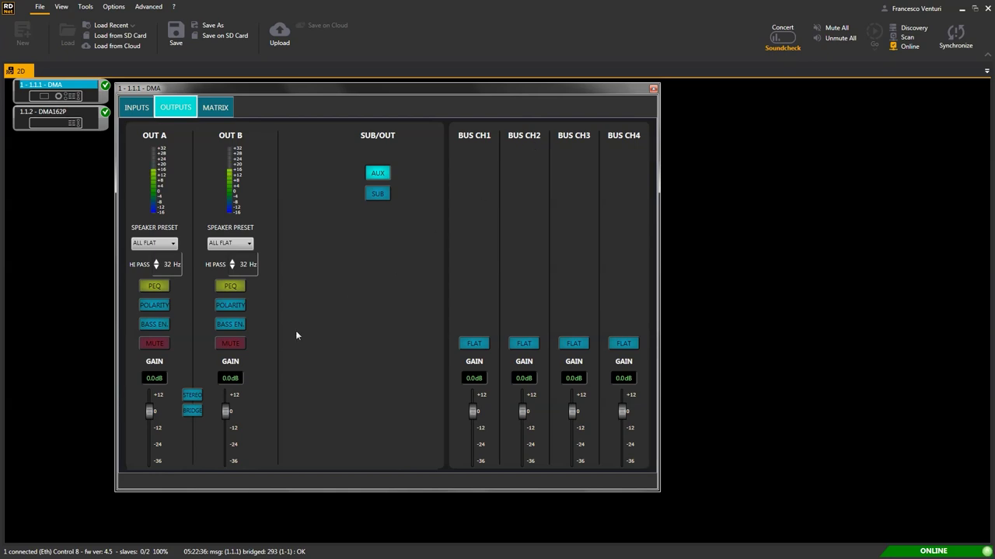
click(192, 411)
click(192, 396)
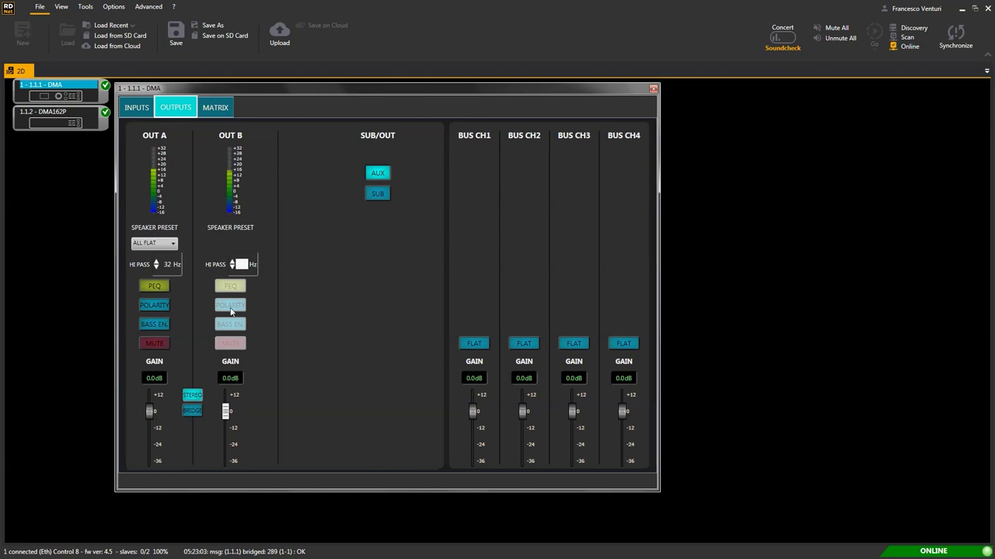
drag(147, 412, 146, 418)
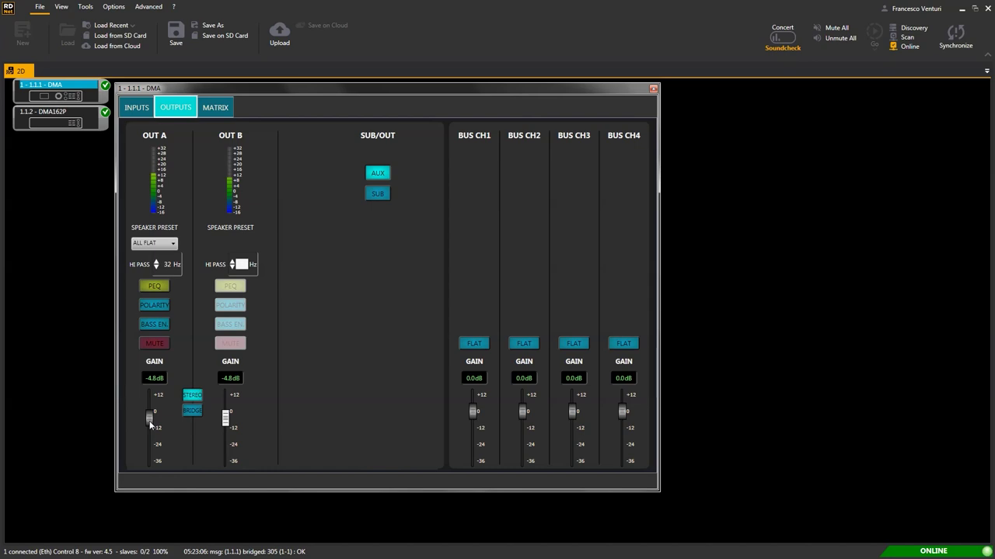
double_click(153, 378)
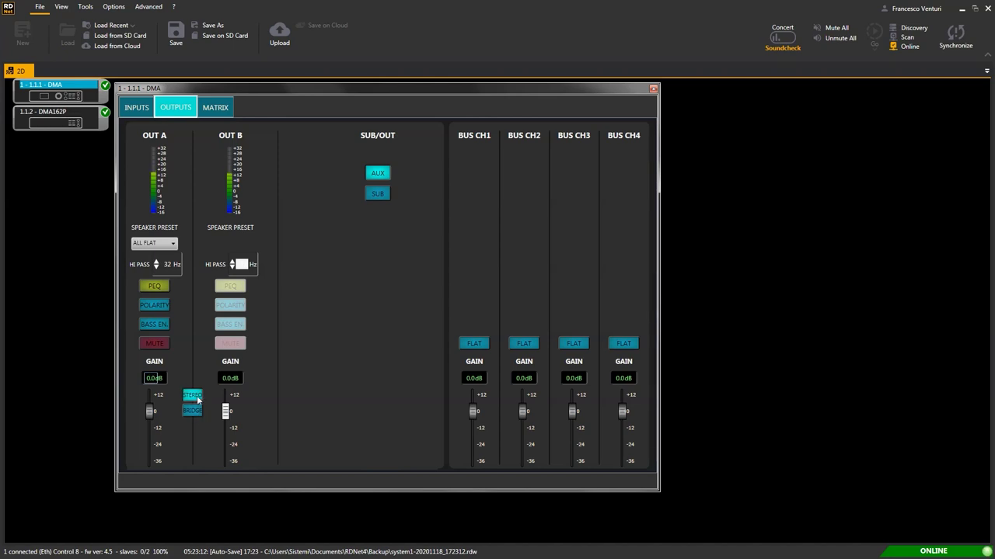
click(197, 400)
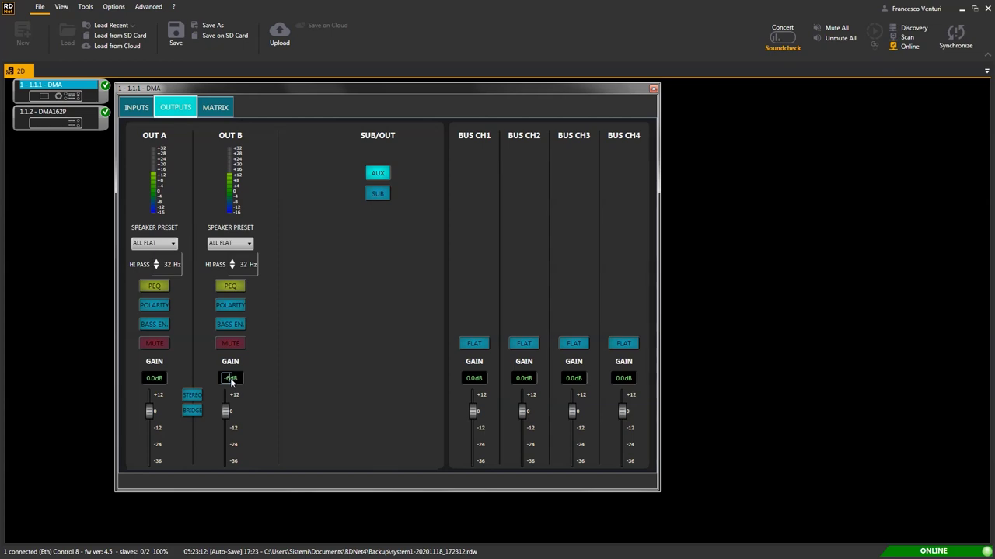
key(Return)
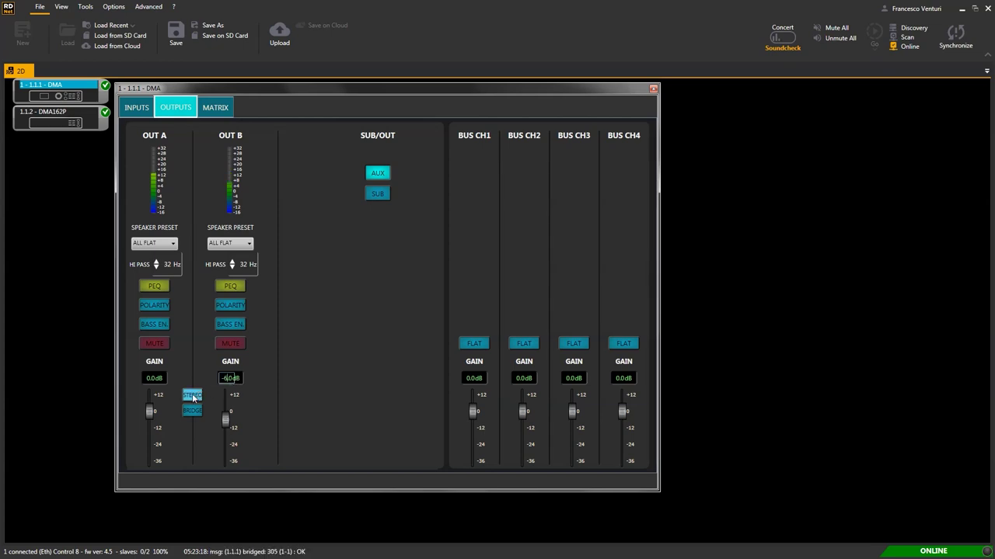
click(194, 397)
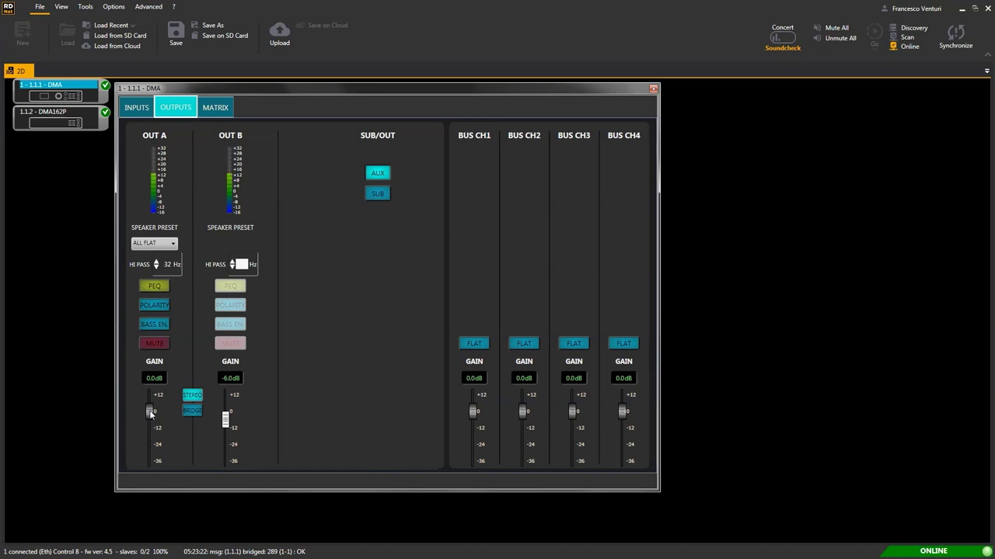
Put OUT A and OUT B back in stereo with both gains at 0.0 dB.
scroll(150, 414, down, 8)
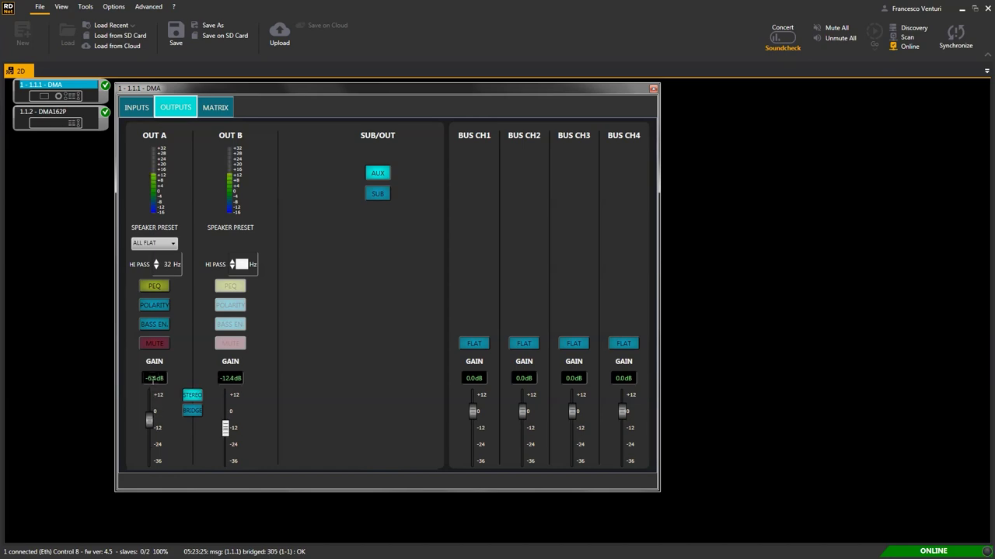
click(153, 377)
text(0)
key(Return)
click(193, 395)
click(222, 379)
text(0)
key(Return)
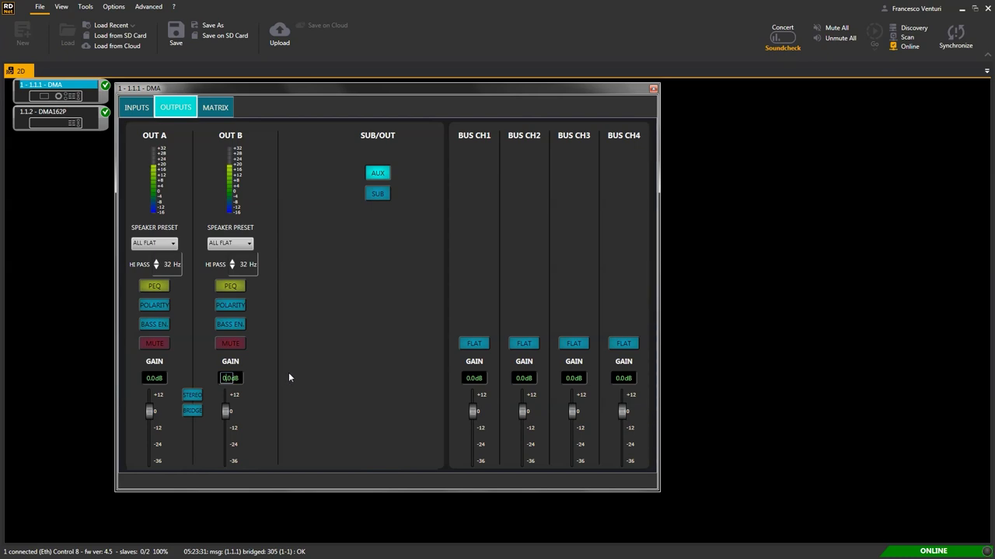
Choose the M 05 speaker preset for OUT A and keep its high-pass at 75 Hz.
click(155, 243)
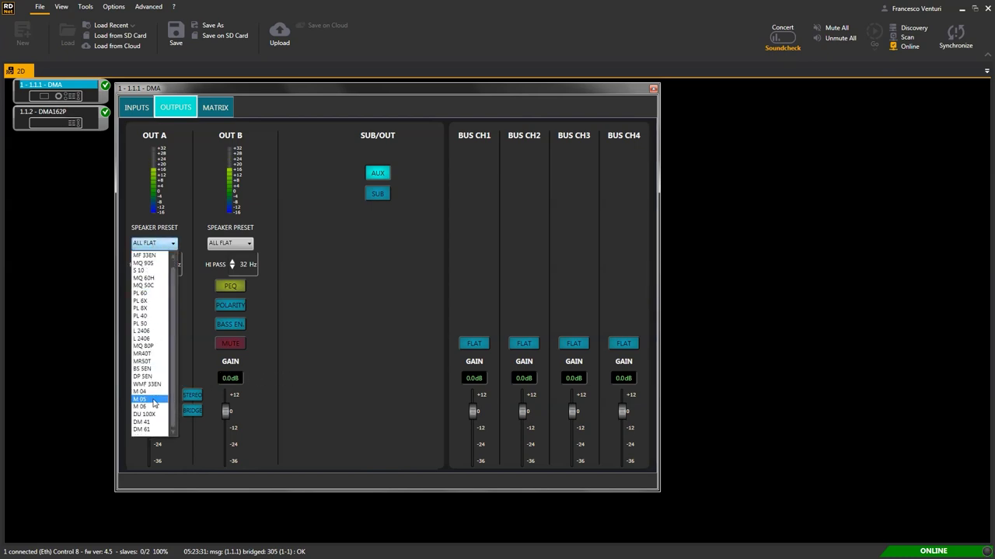
click(153, 399)
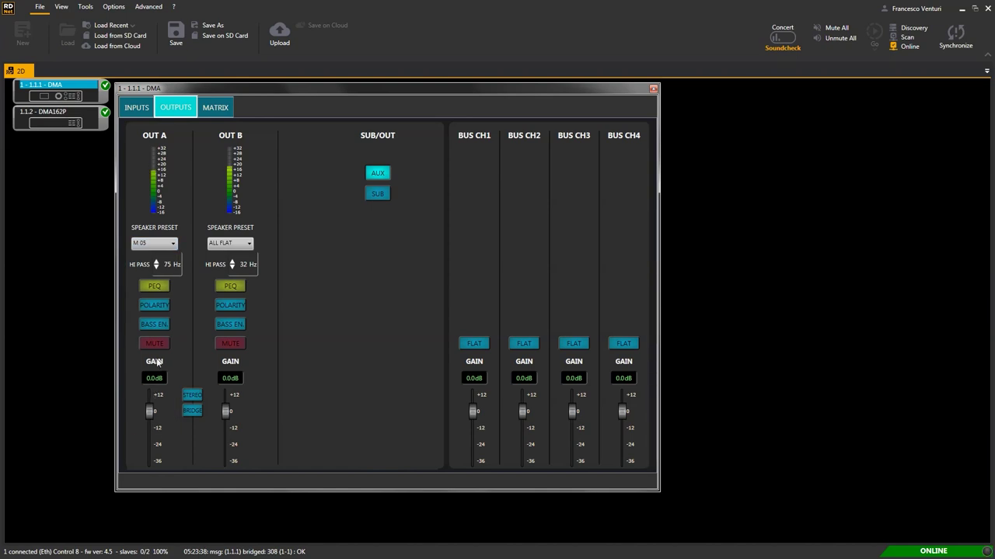
click(156, 262)
click(155, 267)
click(155, 267)
Test OUT A's mute, bass enhancement and polarity toggles.
click(159, 347)
click(159, 347)
click(162, 325)
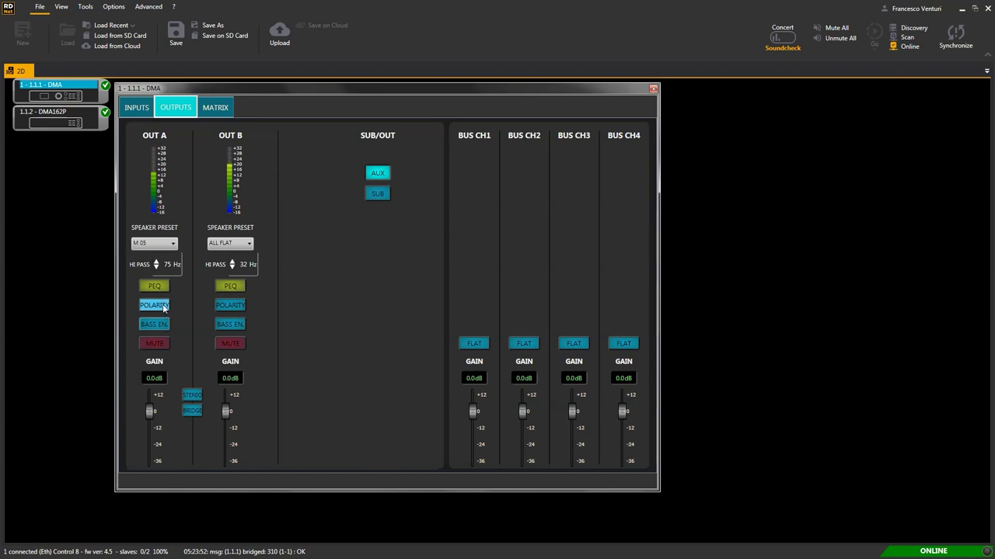
click(164, 307)
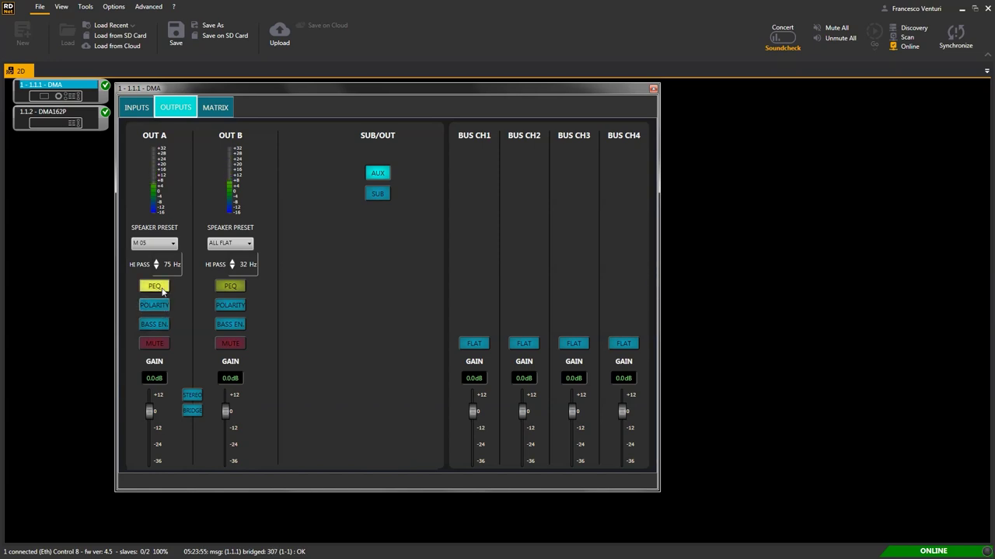
In OUT A's parametric EQ, set band 1 to 250 Hz, -3 dB gain and Q 4.
click(162, 288)
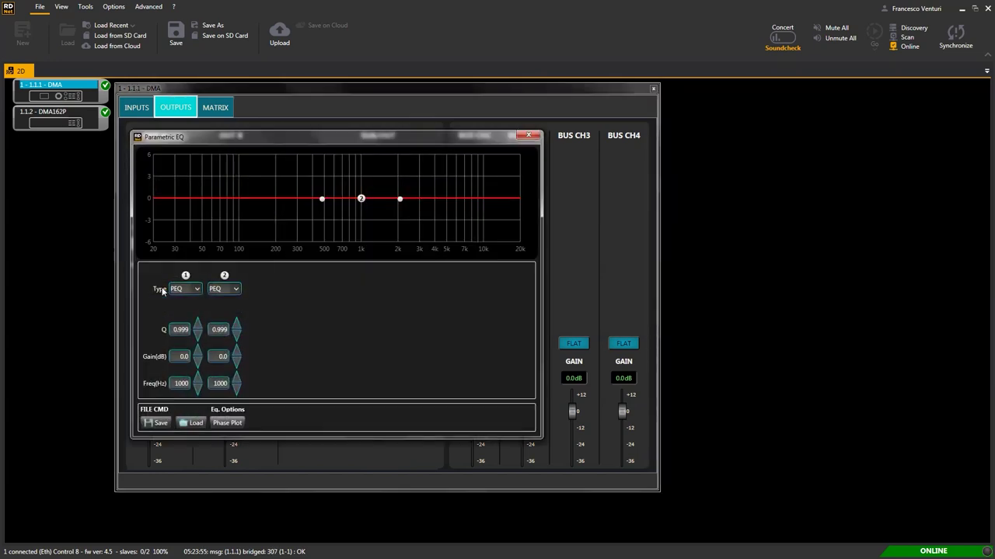
double_click(182, 384)
text(250)
key(Return)
double_click(181, 356)
text(-3)
key(Return)
double_click(180, 330)
text(4)
key(Return)
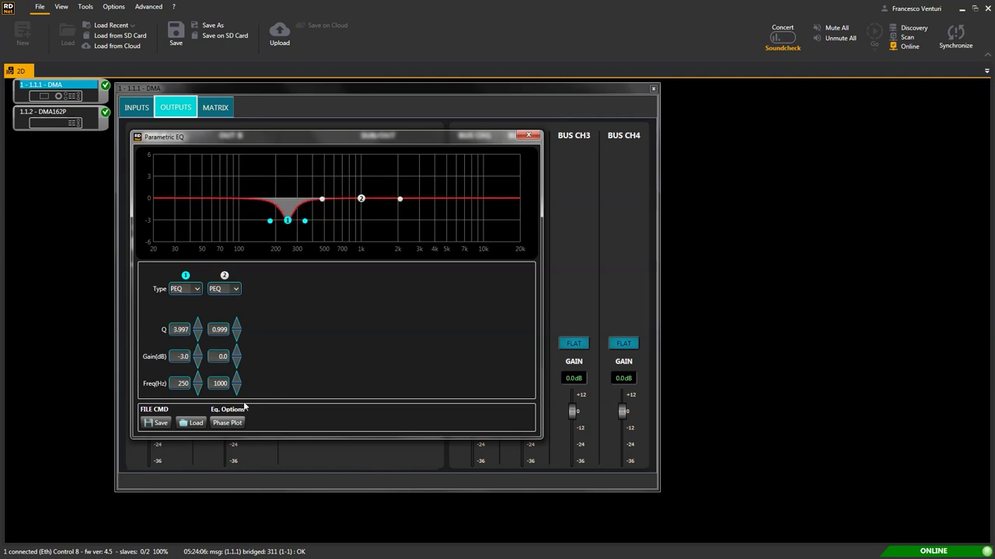
Set band 2 to 500 Hz, -2 dB, Q 3.997, then shift it to about 644 Hz at -1.2 dB.
double_click(221, 383)
text(500)
key(Return)
double_click(224, 358)
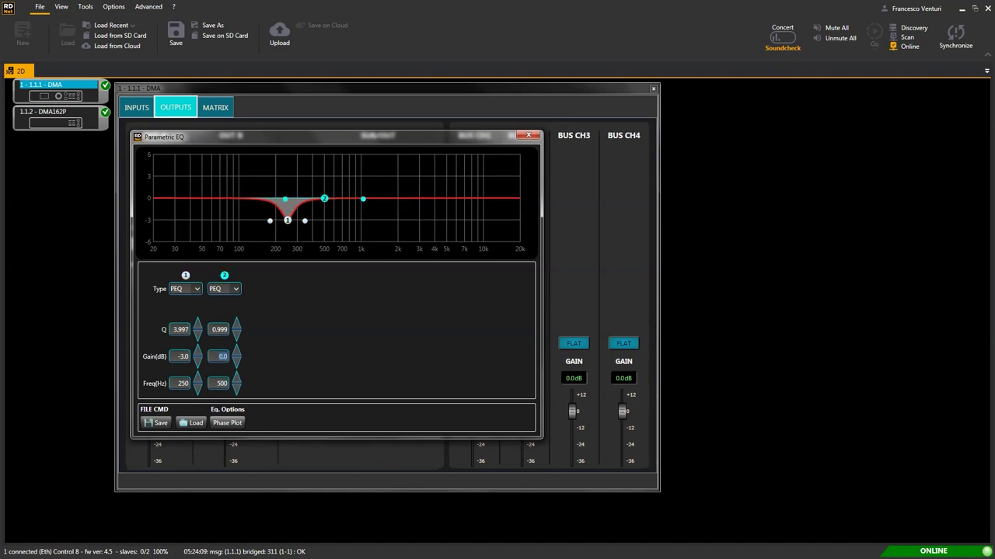
text(-2)
key(Return)
double_click(220, 330)
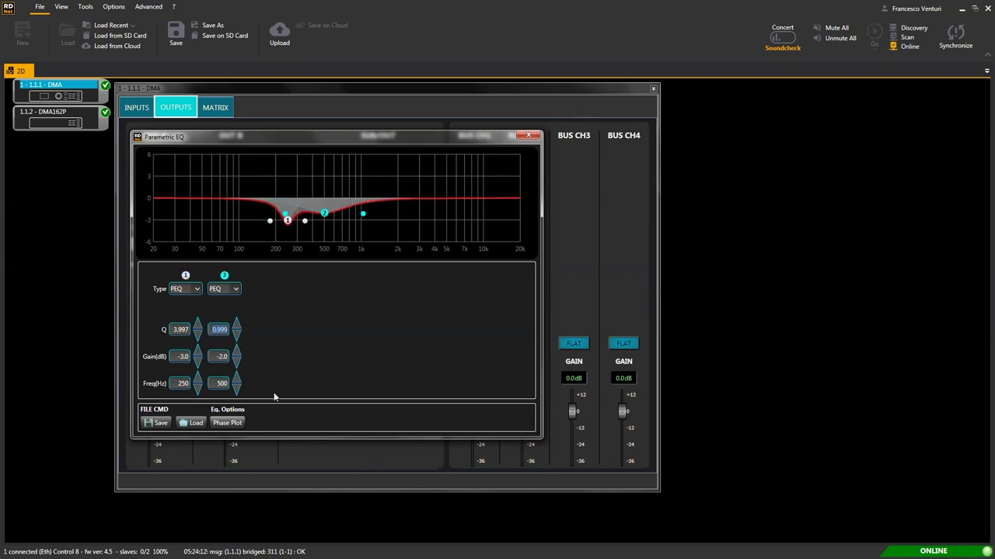
text(3.997)
key(Return)
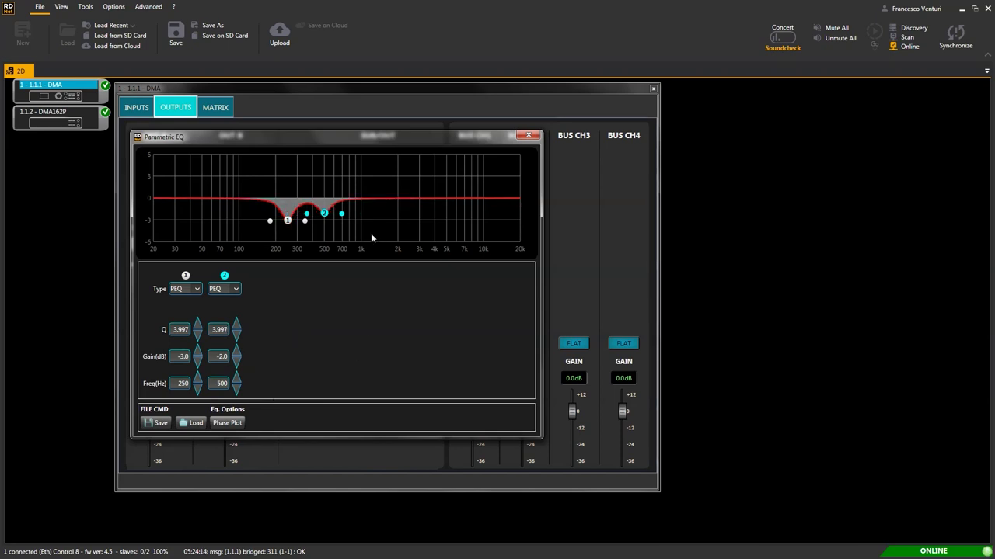
drag(324, 213, 363, 209)
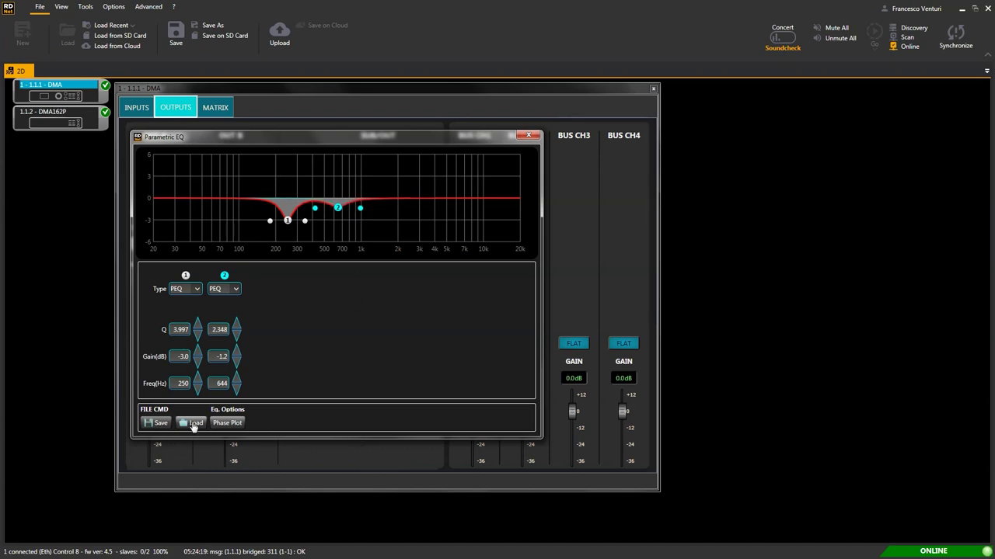
click(226, 424)
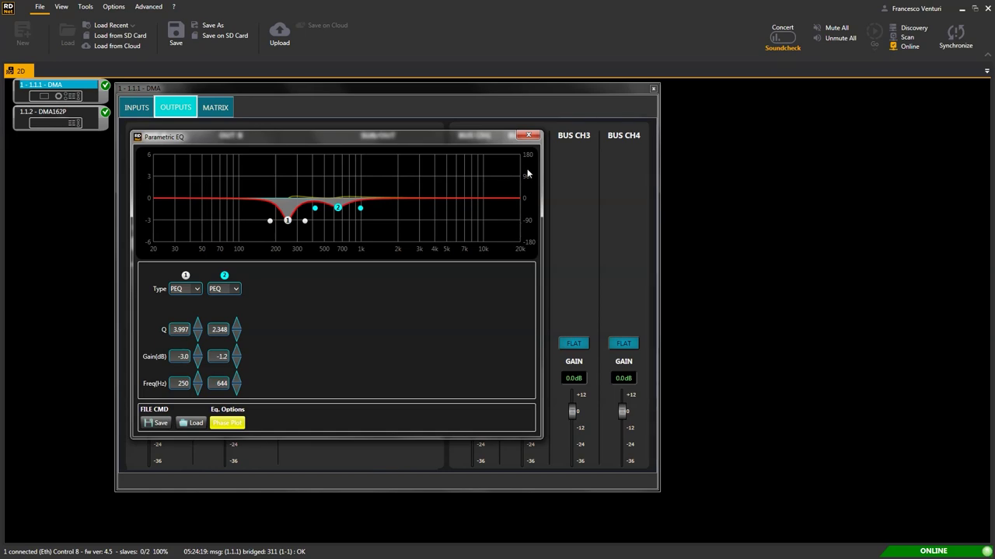
click(528, 135)
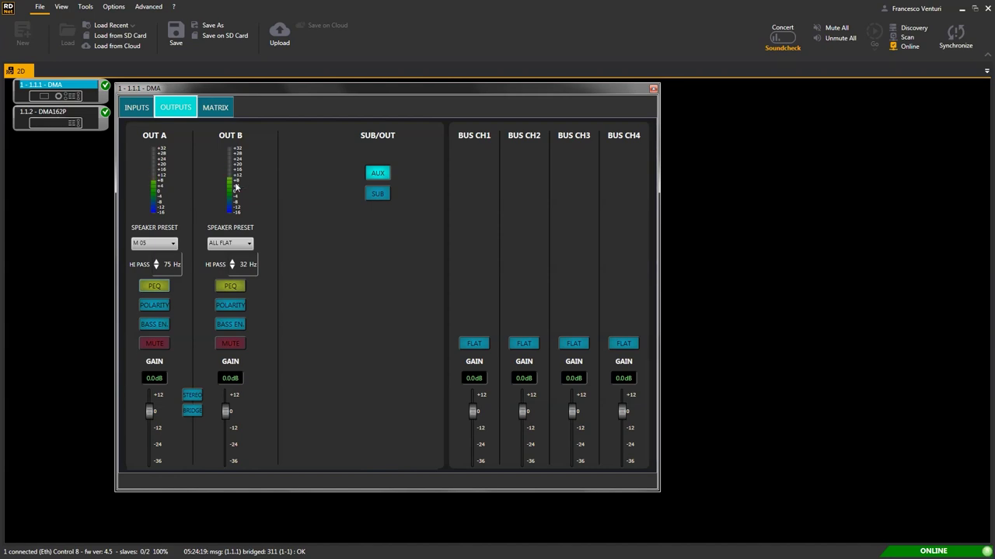
Set SUB/OUT to SUB, enter -2.0 dB gain on BUS CH1 and CH2, and switch BUS CH1 to flat.
click(377, 194)
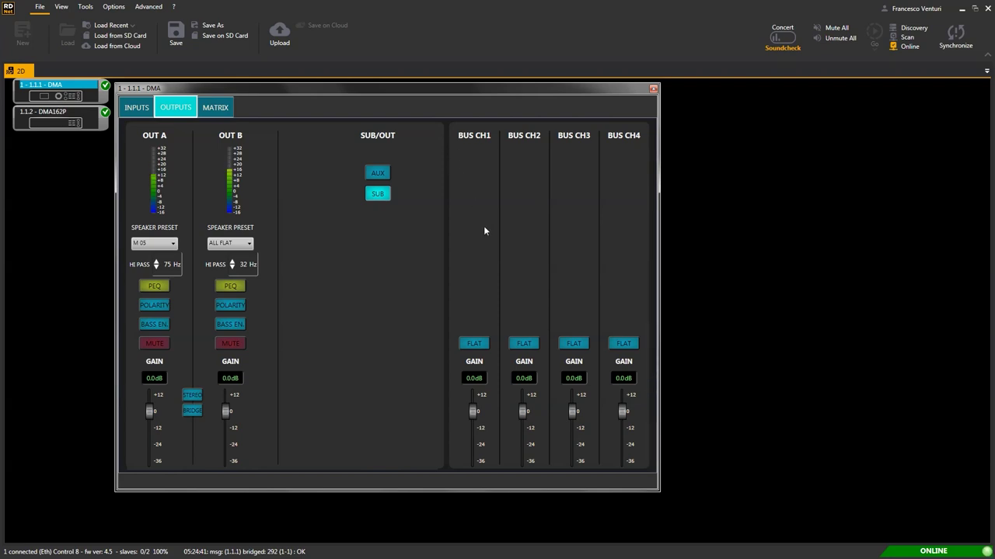
double_click(473, 379)
key(BackSpace)
text(-2.0)
double_click(521, 378)
text(-2.0)
click(474, 344)
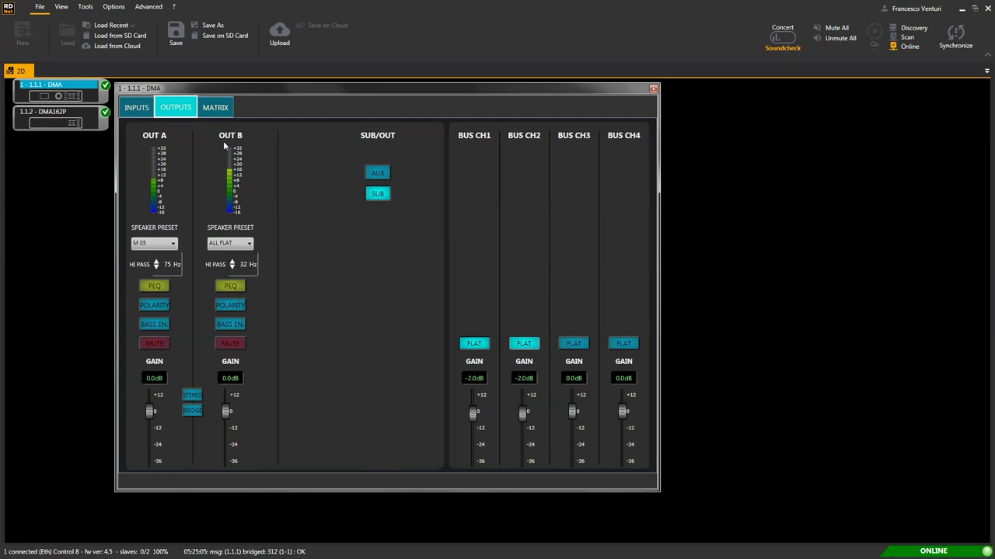
In the DMA matrix, route IN 2 mono to bus channel 2 and BAL IN to bus channels 3 and 4.
click(215, 109)
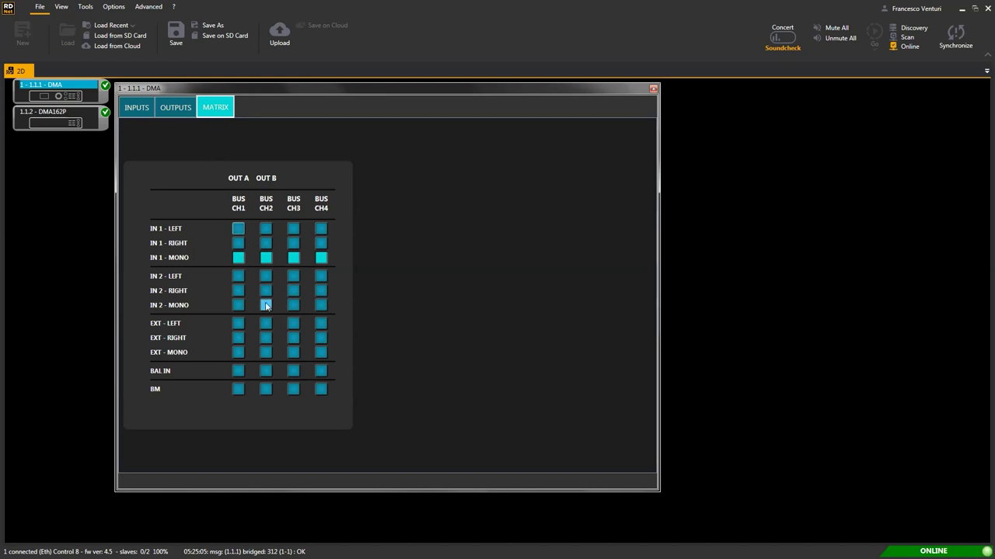
click(266, 306)
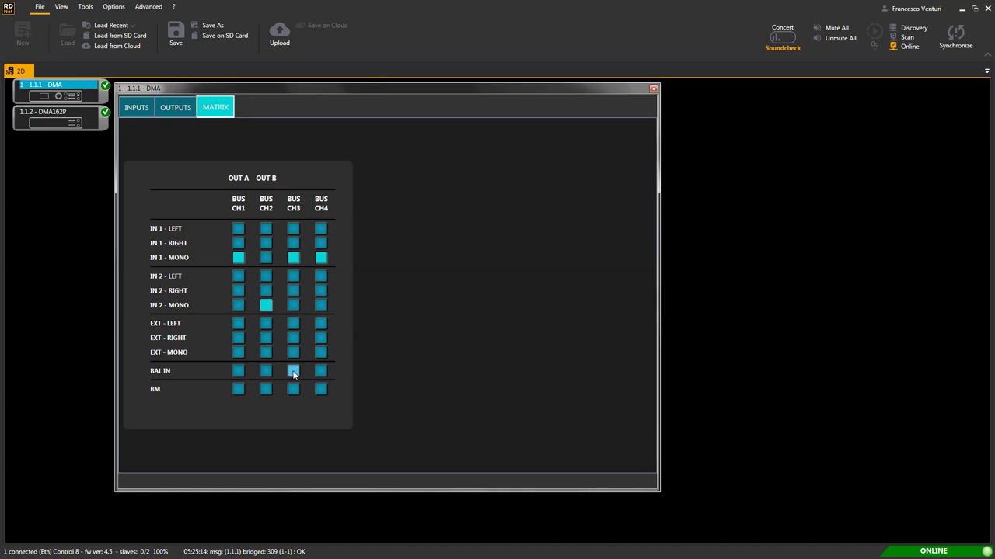
click(293, 372)
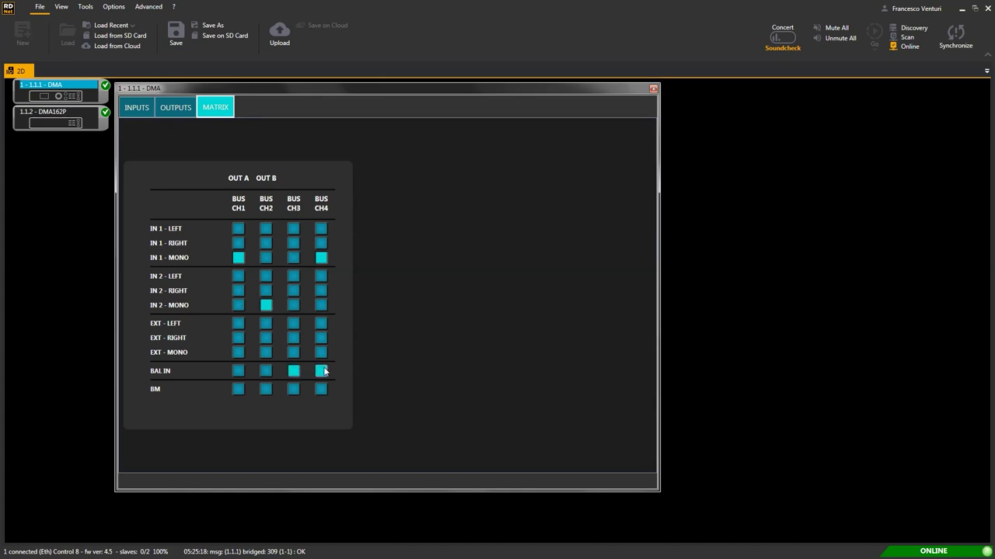
click(322, 371)
Rework the matrix so IN 1 mono feeds bus channels 1 and 2, with BAL IN kept on channels 3 and 4.
click(238, 228)
click(265, 242)
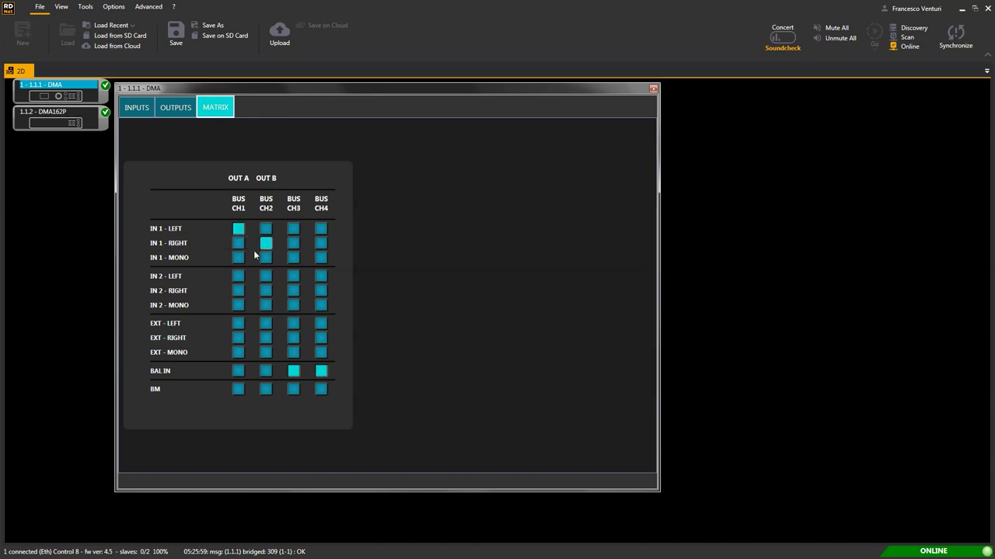
click(238, 258)
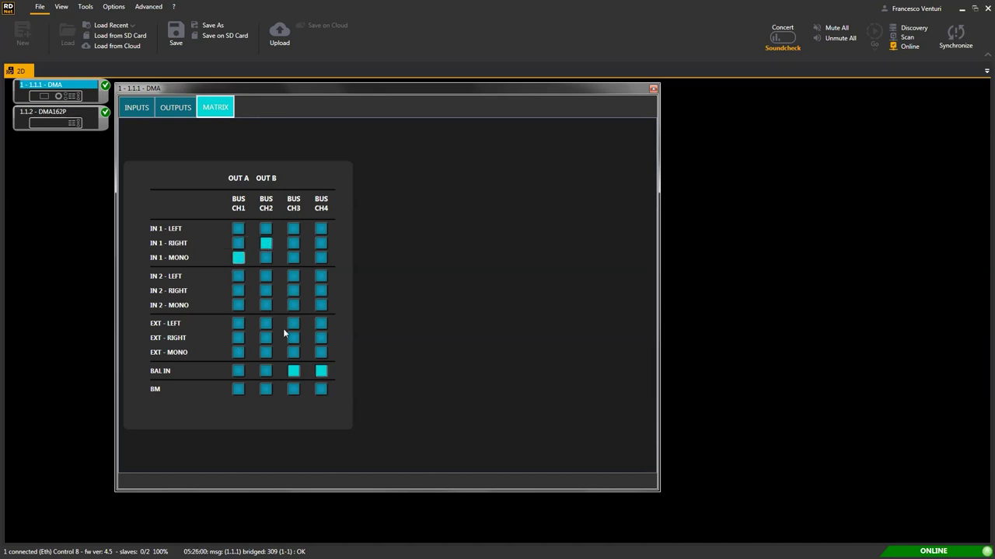
click(293, 389)
click(319, 390)
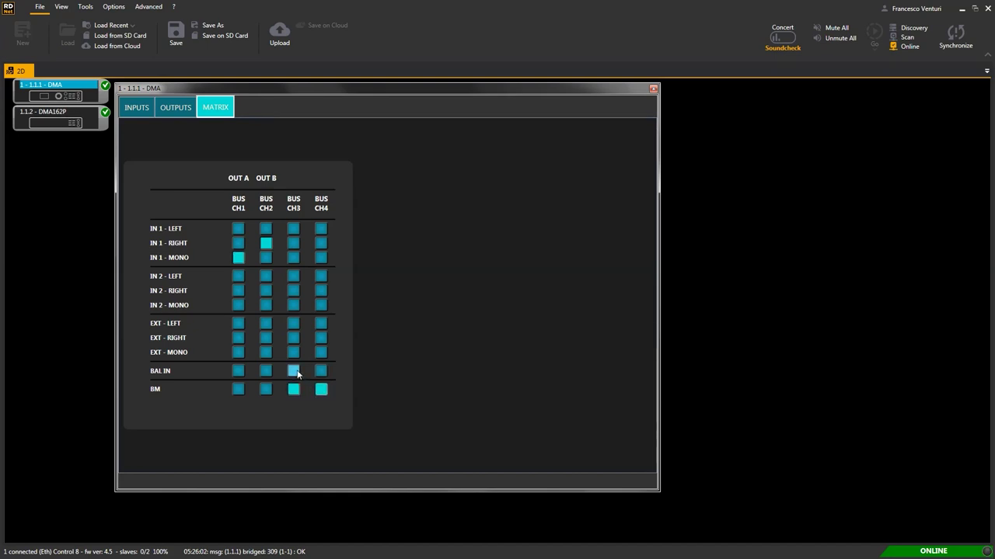
click(293, 371)
click(321, 372)
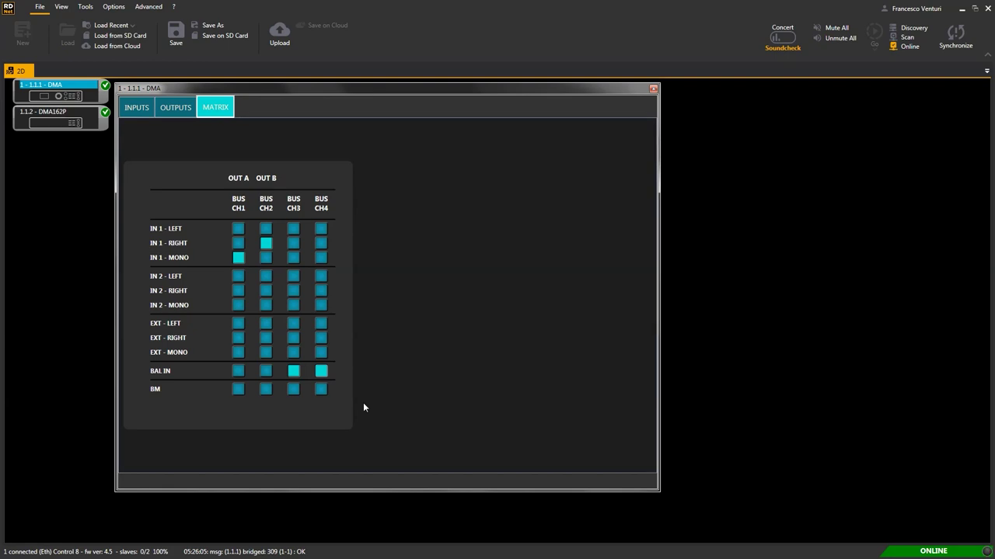
click(266, 257)
Swap to the 1.1.2 DMA162P's controls, centred on screen, checking its matrix before returning to the inputs page.
click(654, 88)
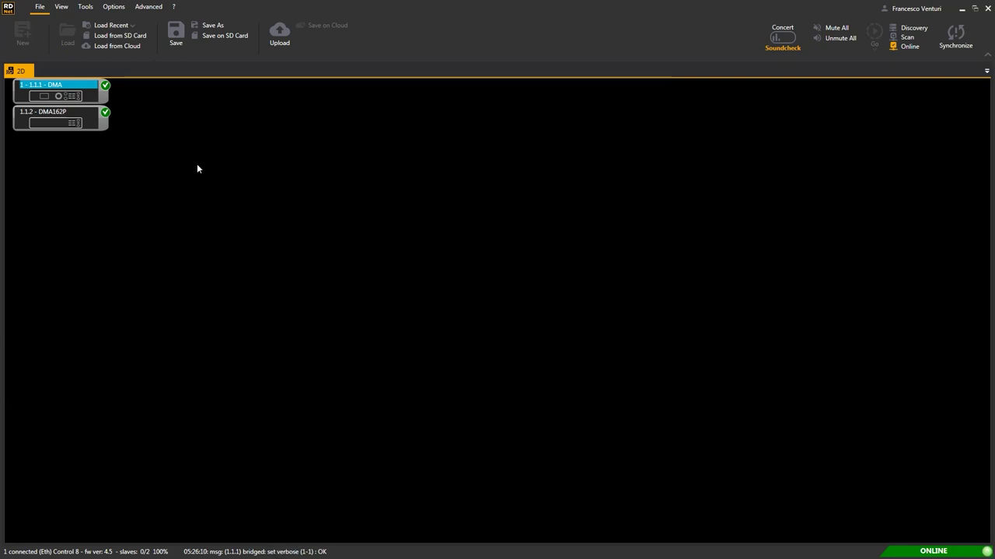
click(67, 113)
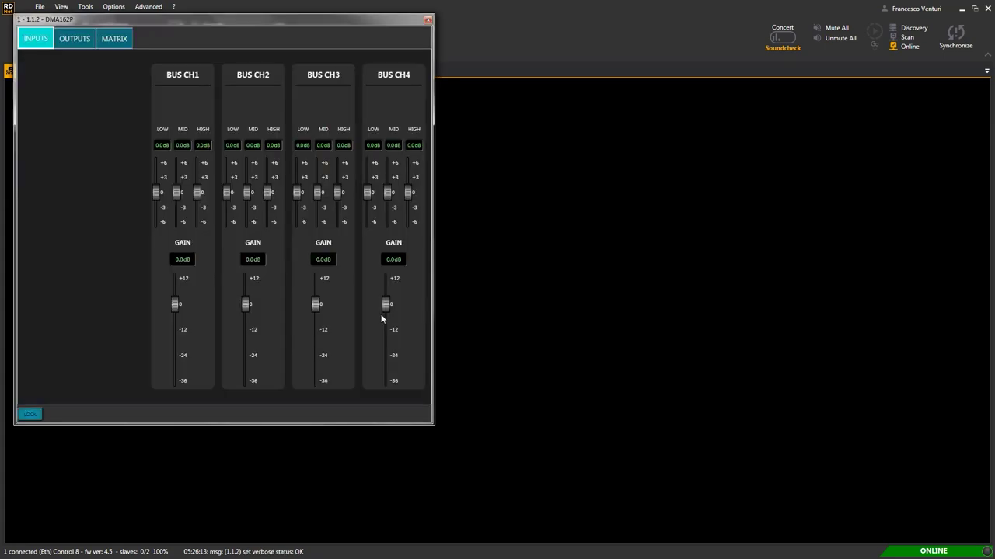
drag(249, 38, 575, 90)
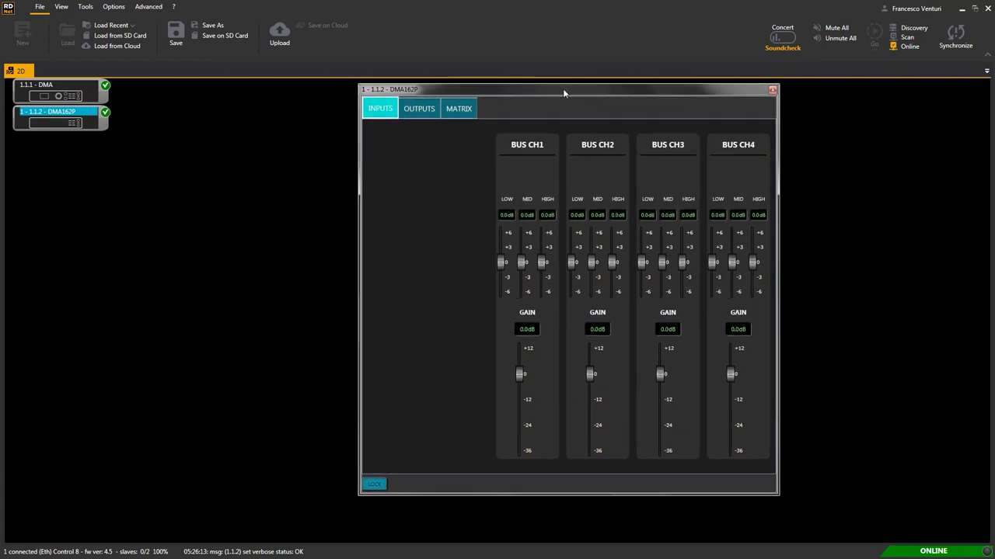
click(470, 111)
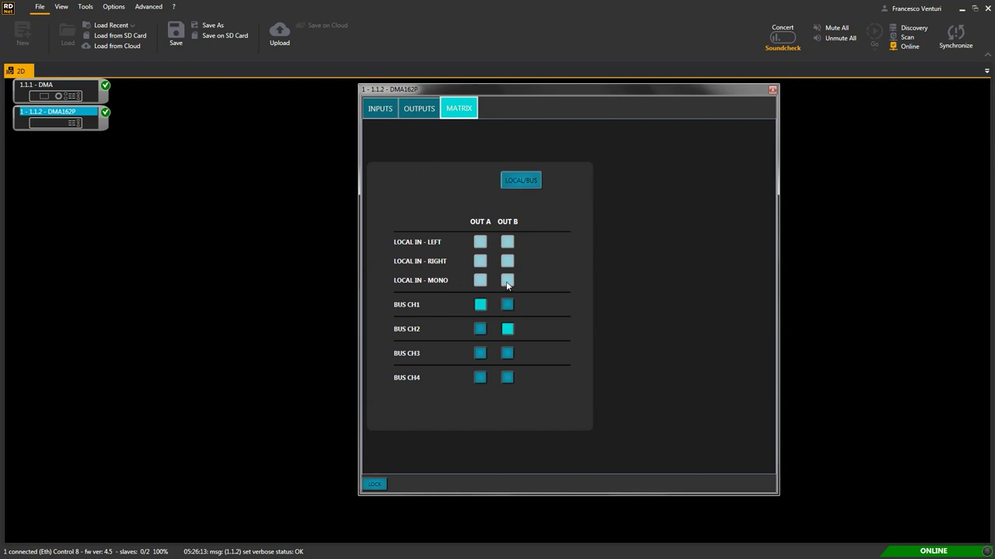
click(381, 113)
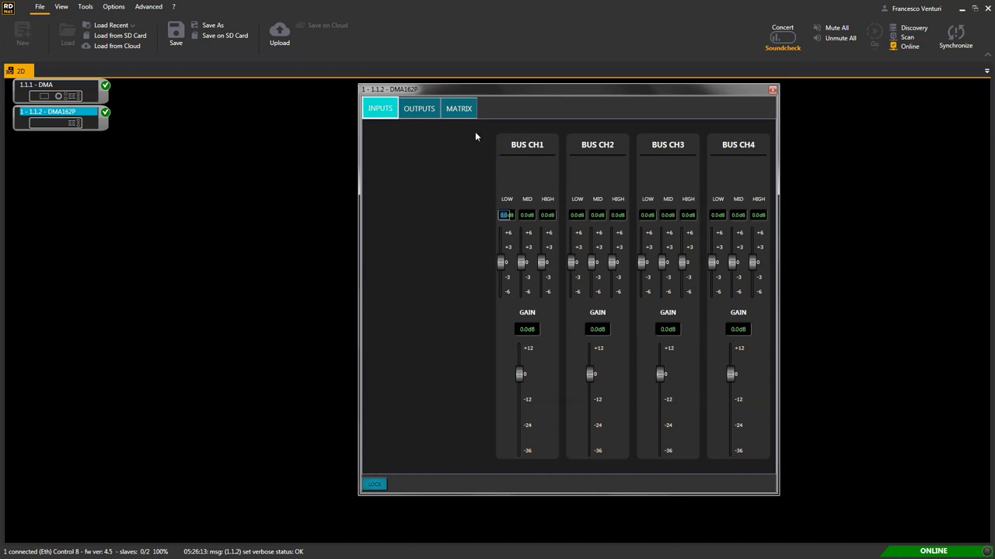
Switch the DMA162P matrix to local inputs, unlink the local gains and lower GAIN R to -4.2 dB.
click(460, 109)
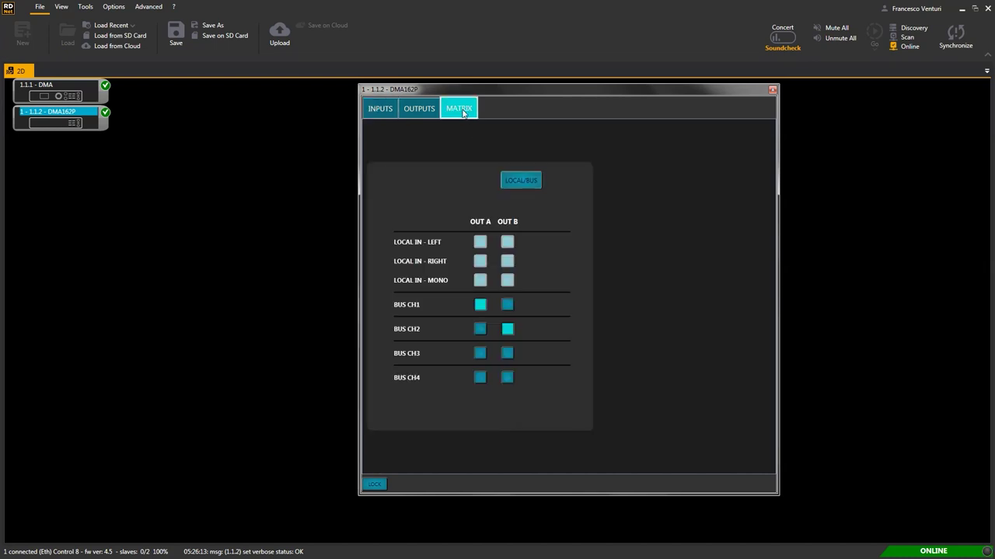
click(514, 182)
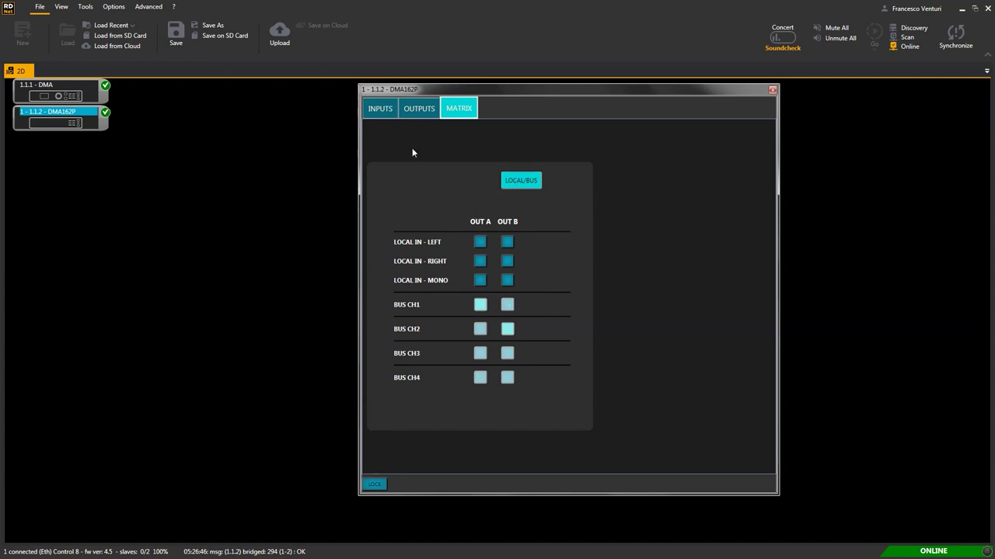
click(382, 110)
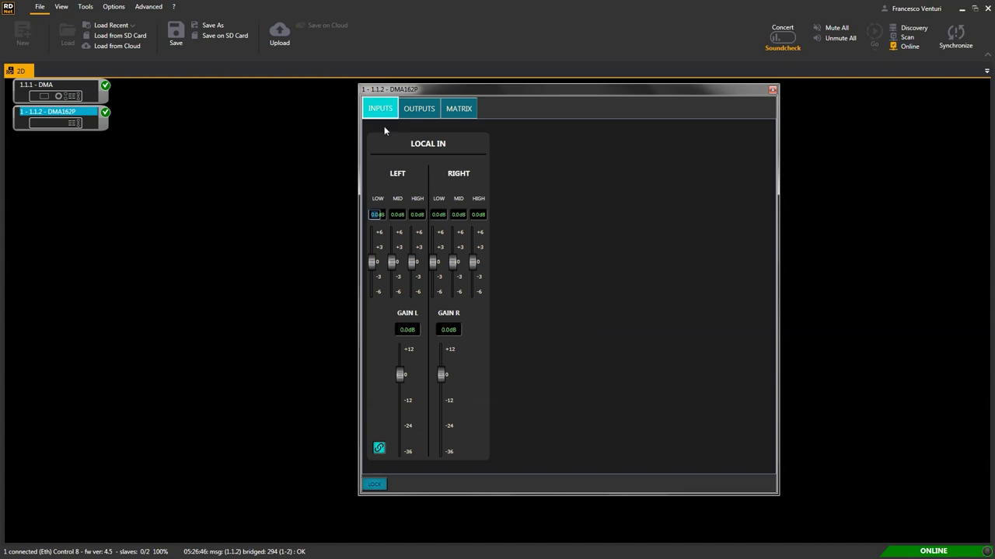
click(378, 447)
drag(440, 375, 441, 384)
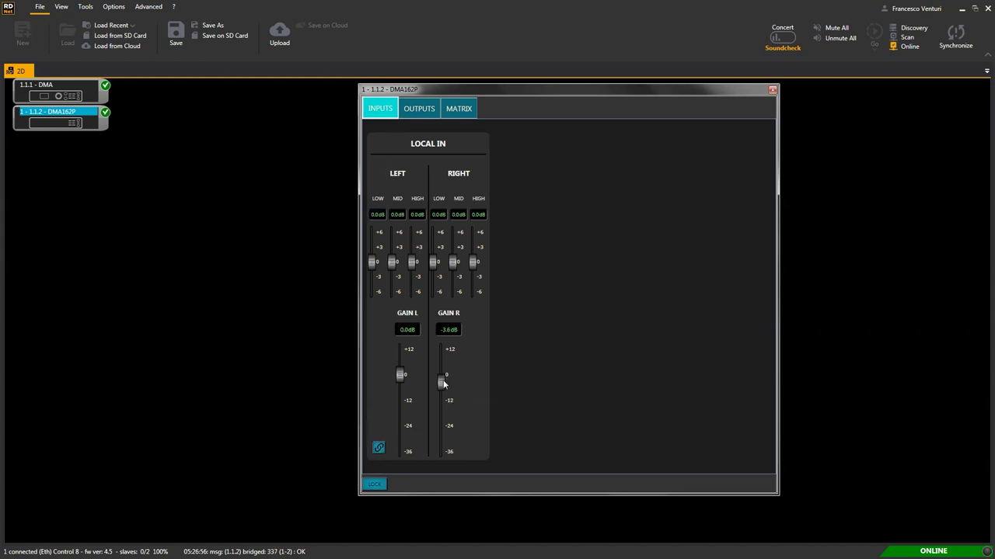
Return the DMA162P matrix to bus routing and bring up its outputs page.
click(462, 109)
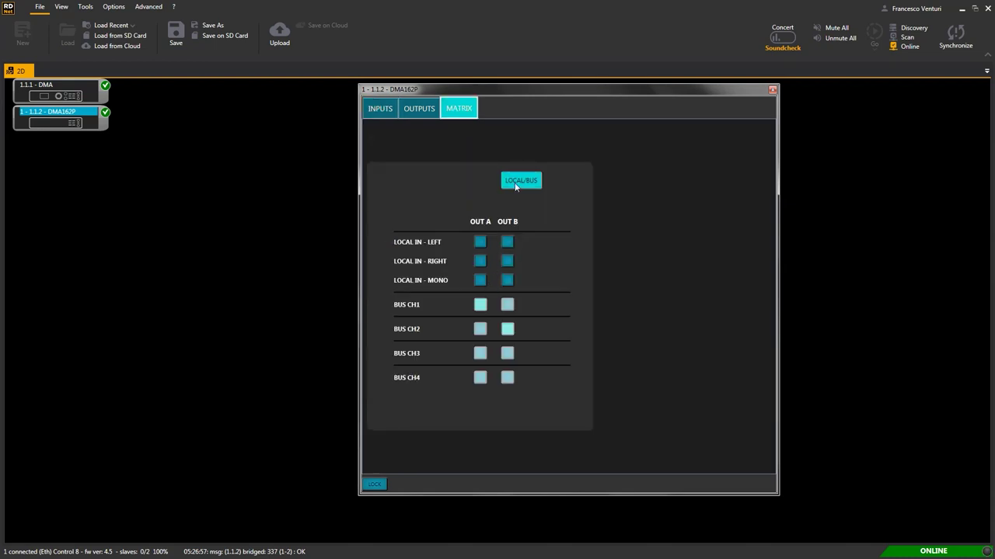
click(519, 183)
click(421, 111)
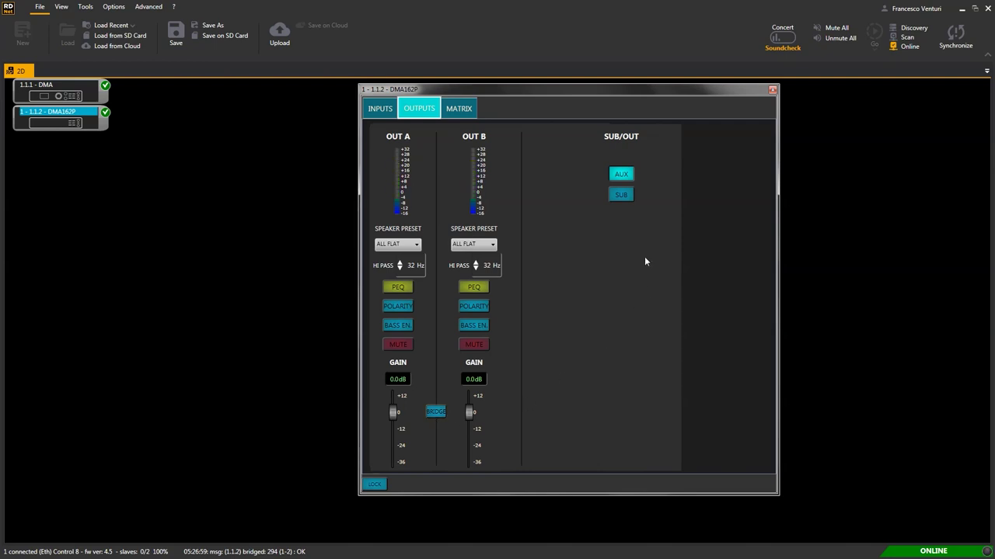
Set the DMA162P sub output to SUB and route BUS CH3 to OUT A and BUS CH4 to OUT B.
click(627, 198)
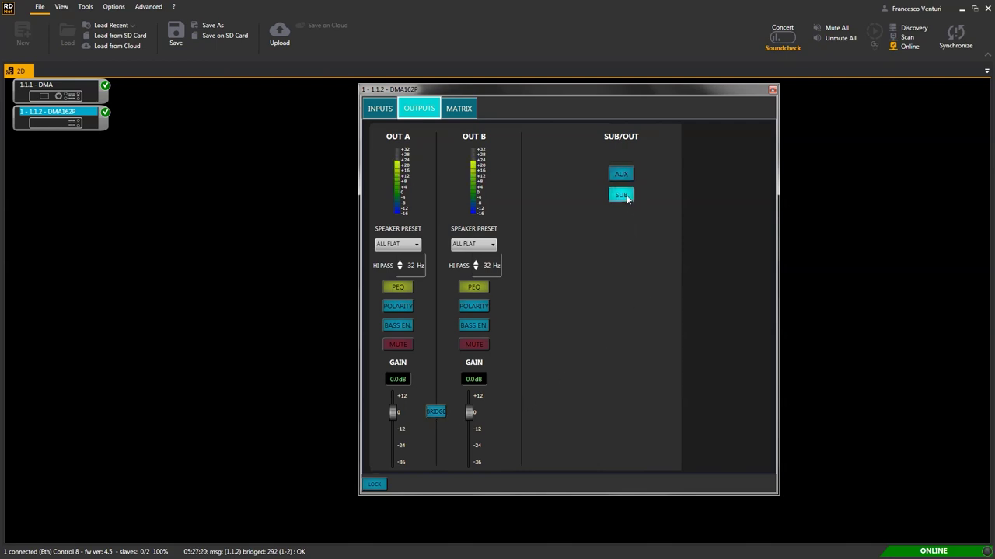
click(471, 113)
drag(515, 94, 708, 96)
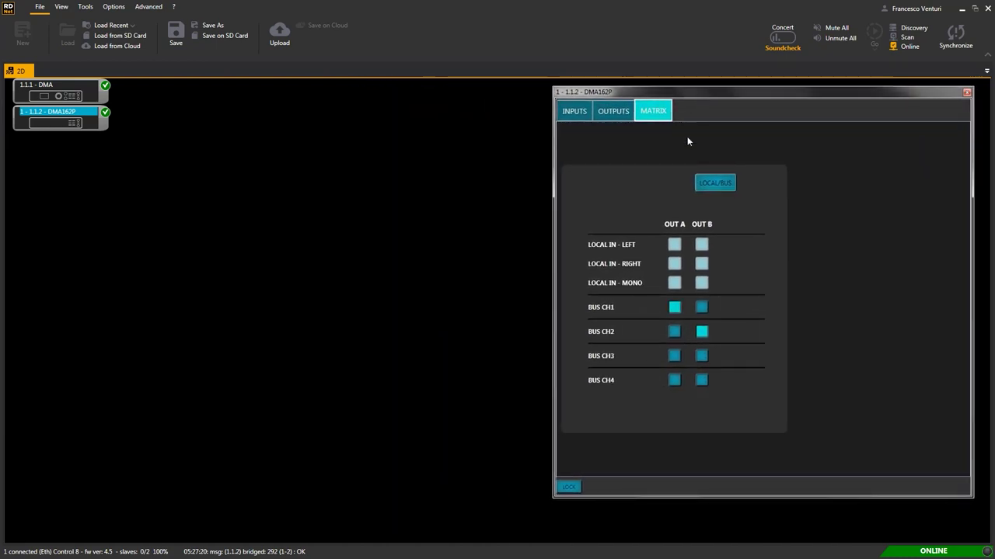
click(673, 356)
click(702, 380)
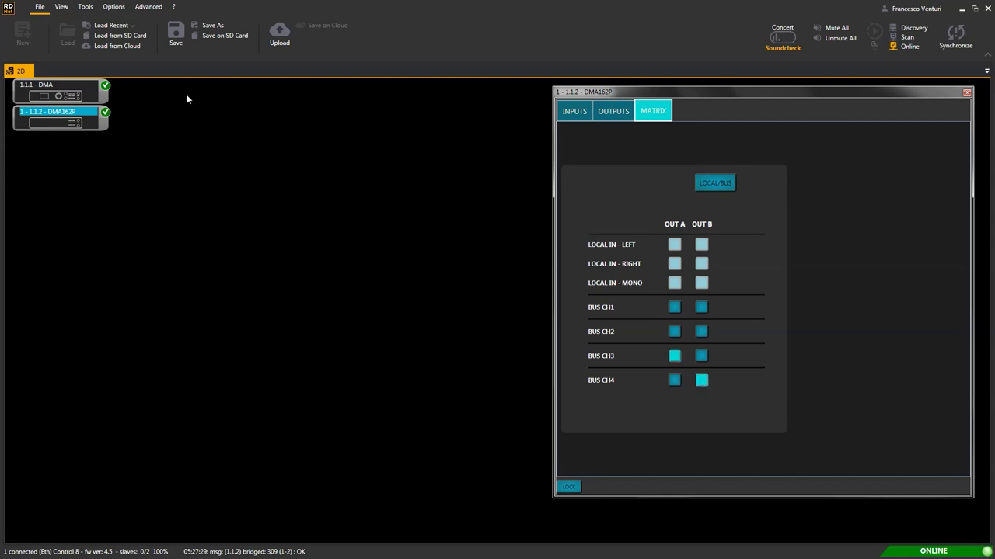
Show the DMA amplifier's routing matrix beside the DMA162P window.
click(65, 94)
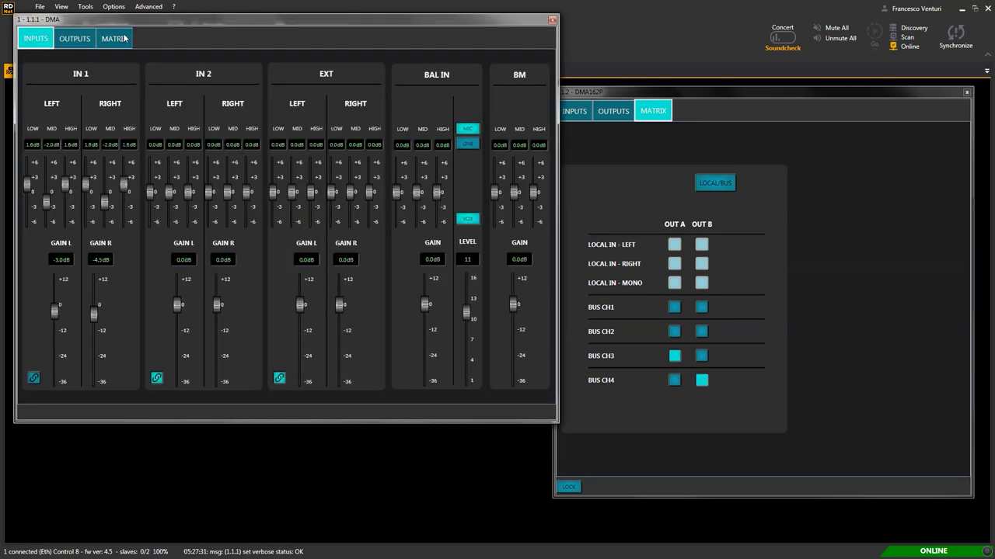
click(124, 39)
drag(164, 30, 158, 95)
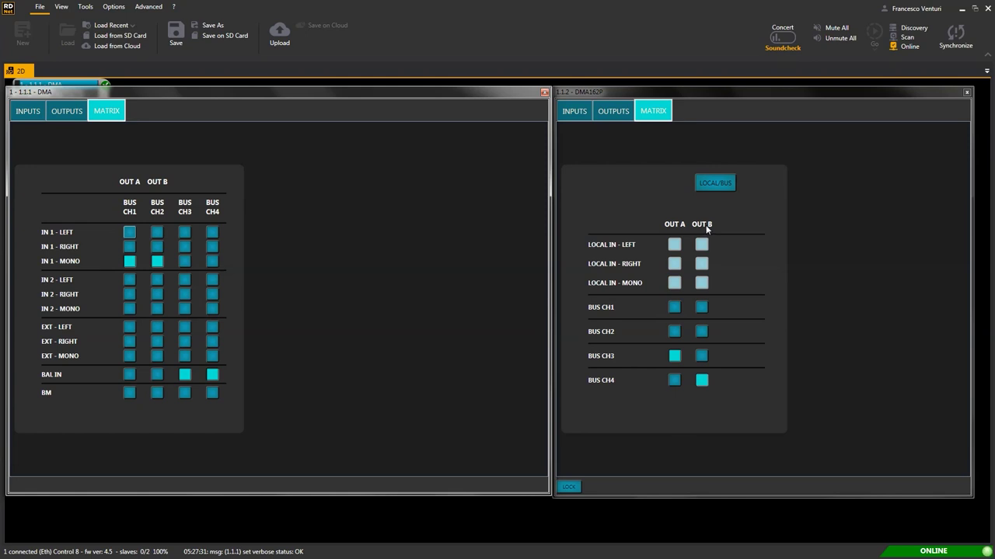
Route the DMA162P's local left input to OUT A and right input to OUT B, then lock it.
click(711, 185)
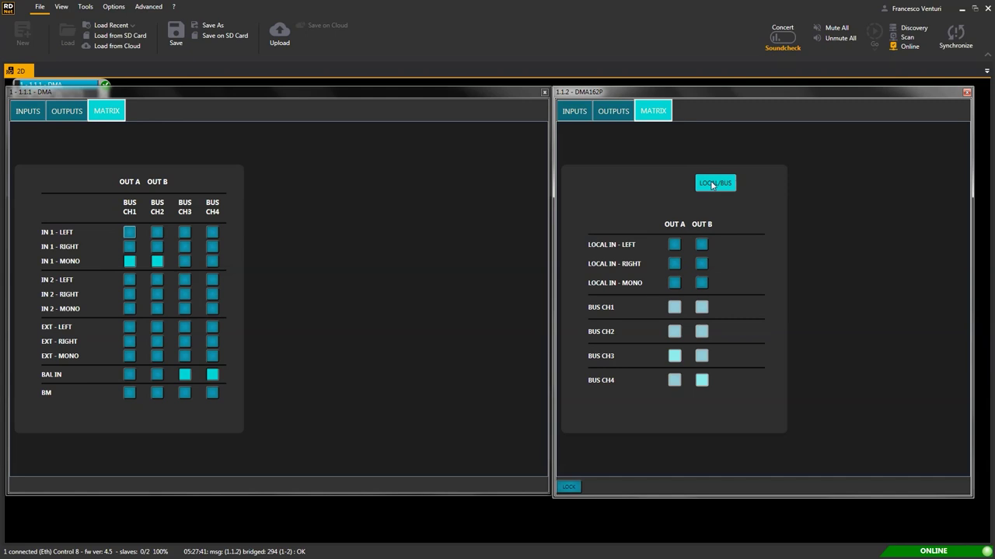
click(676, 284)
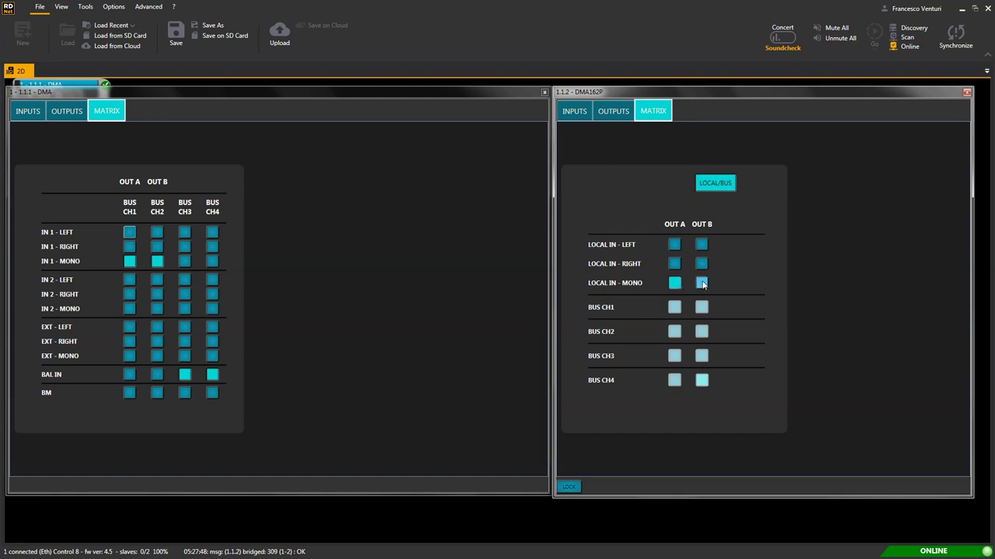
click(702, 284)
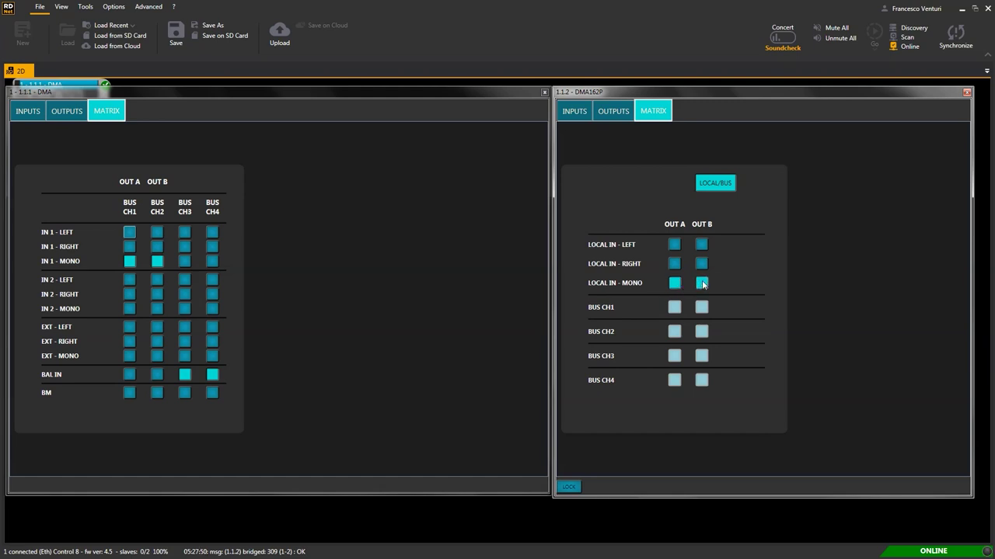
click(677, 245)
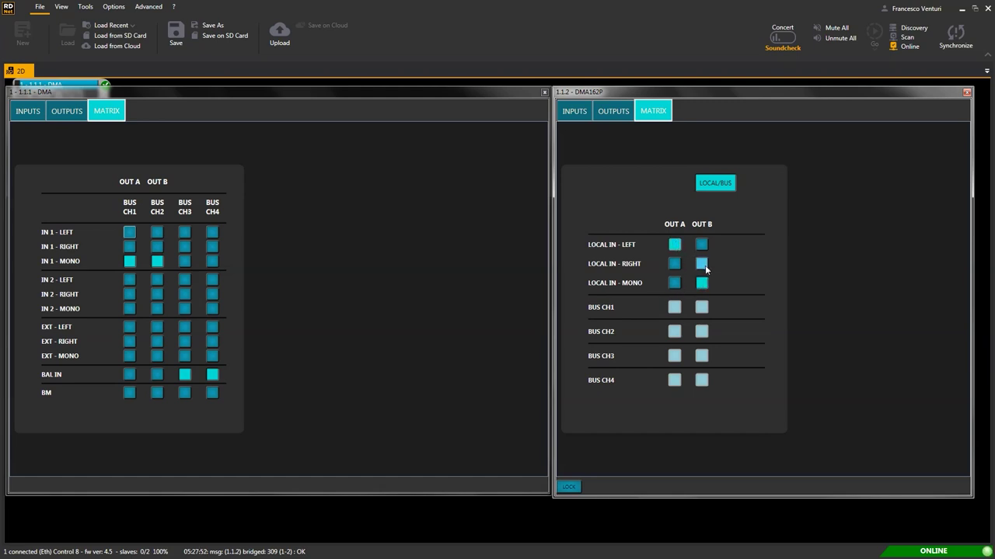
click(703, 267)
click(569, 489)
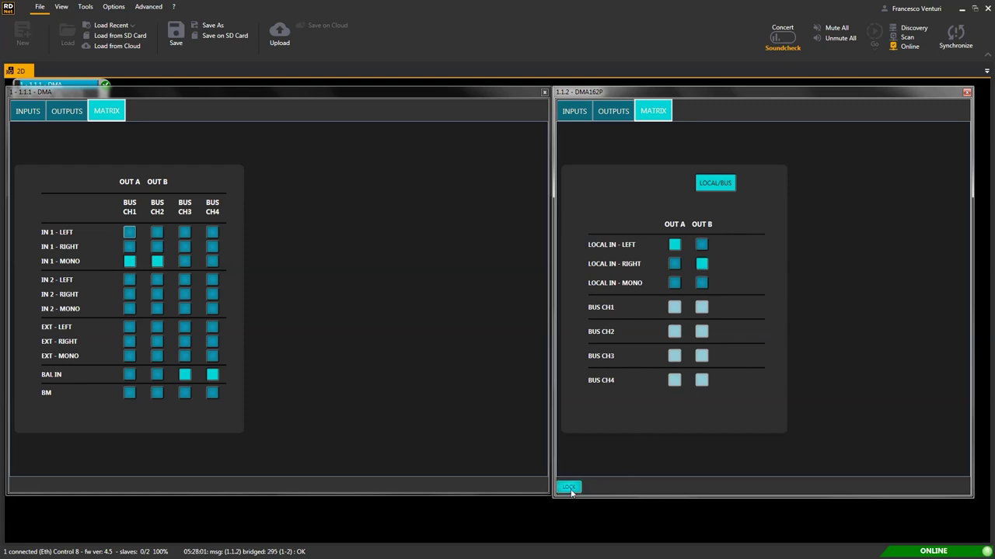